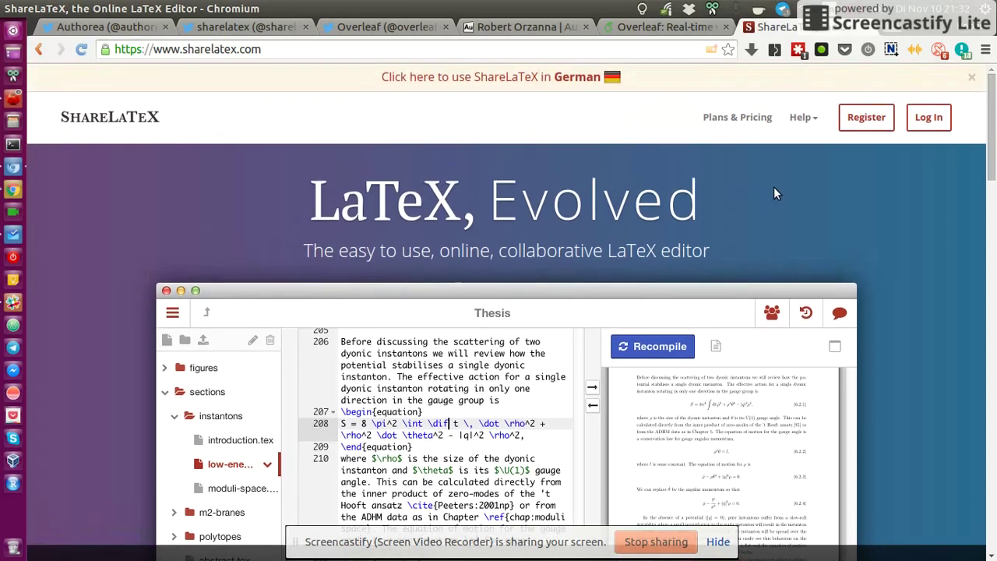
Step: Compare the Authorea and ShareLaTeX Twitter profiles, reading their descriptions, locations and joining dates
{"action": "left_click", "coordinate": [105, 27]}
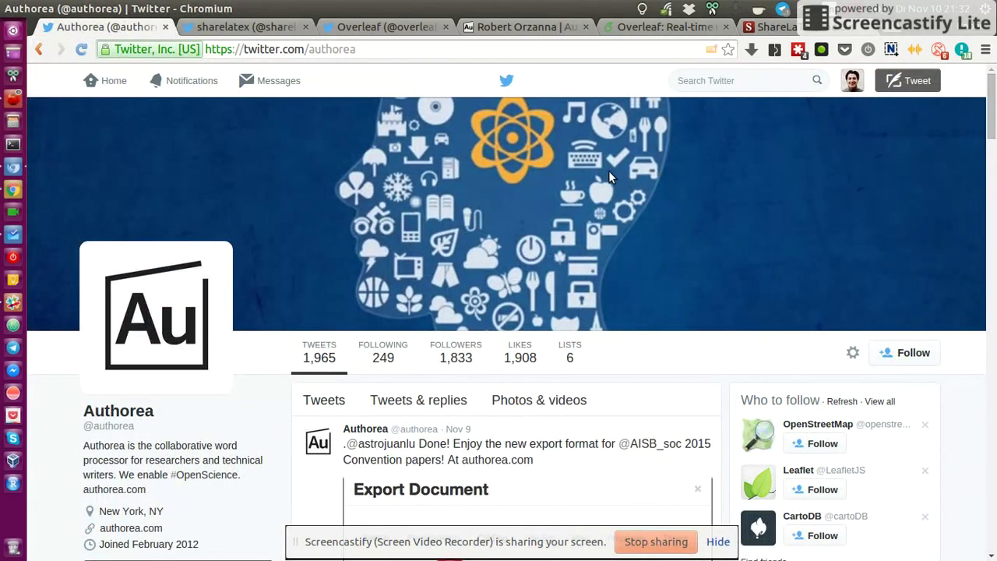
{"action": "scroll", "coordinate": [610, 175], "scroll_direction": "down", "scroll_amount": 1}
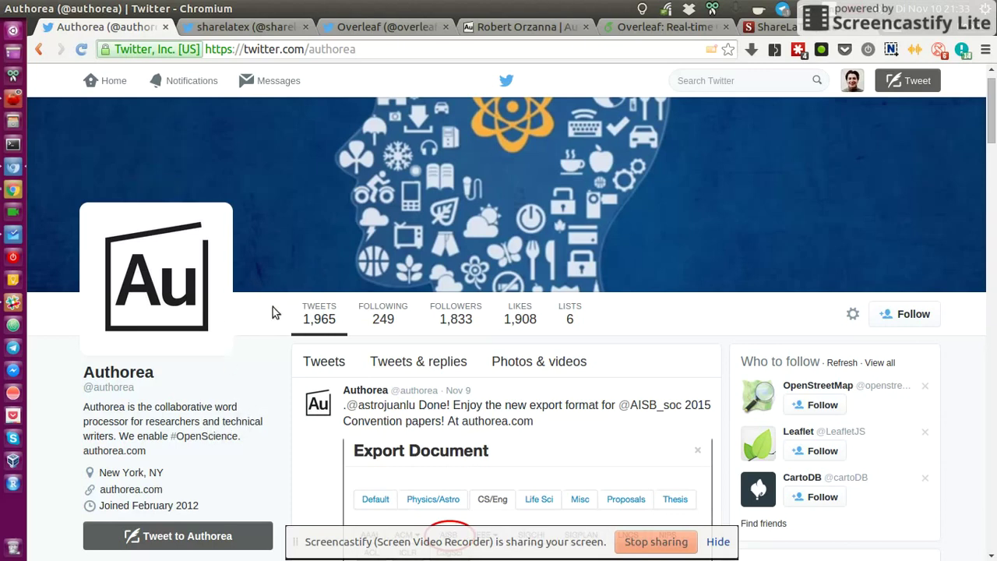
{"action": "left_click", "coordinate": [243, 29]}
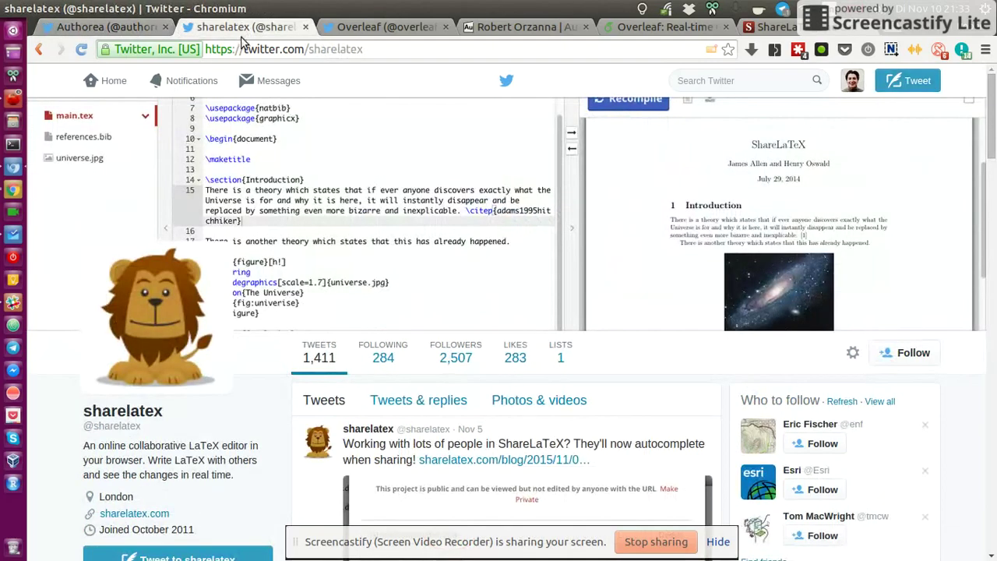
{"action": "scroll", "coordinate": [268, 328], "scroll_direction": "down", "scroll_amount": 2}
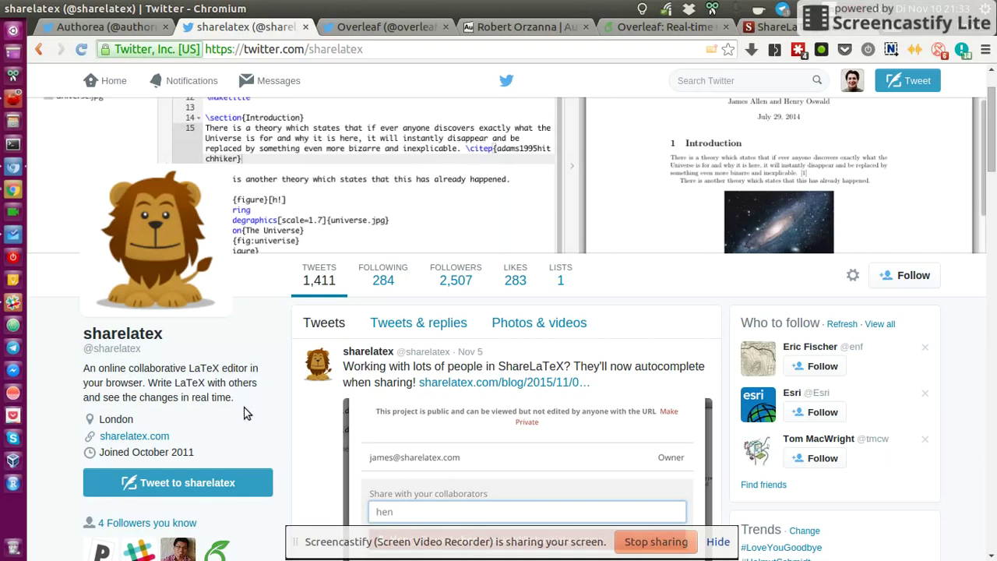
{"action": "scroll", "coordinate": [195, 467], "scroll_direction": "down", "scroll_amount": 2}
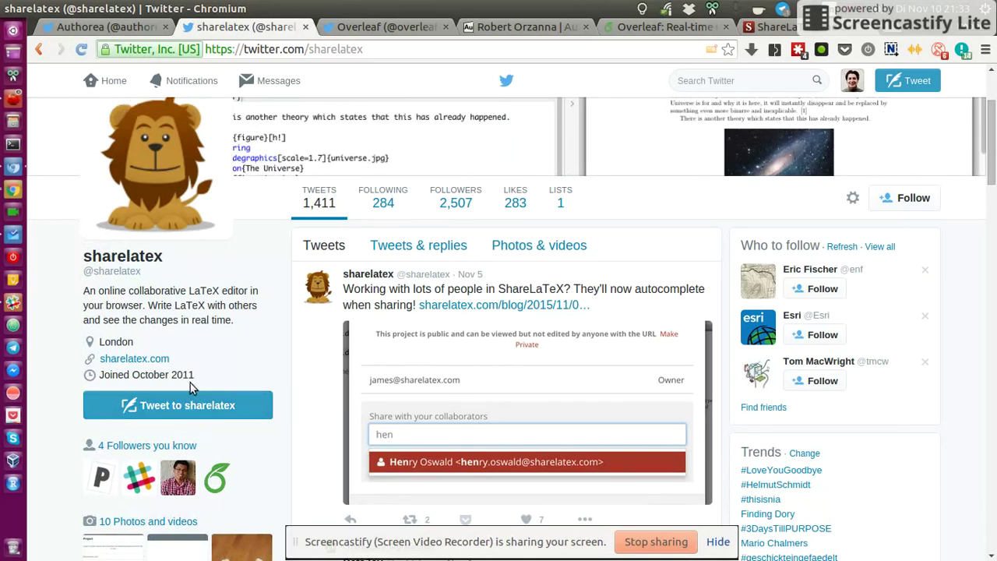
{"action": "left_click", "coordinate": [108, 28]}
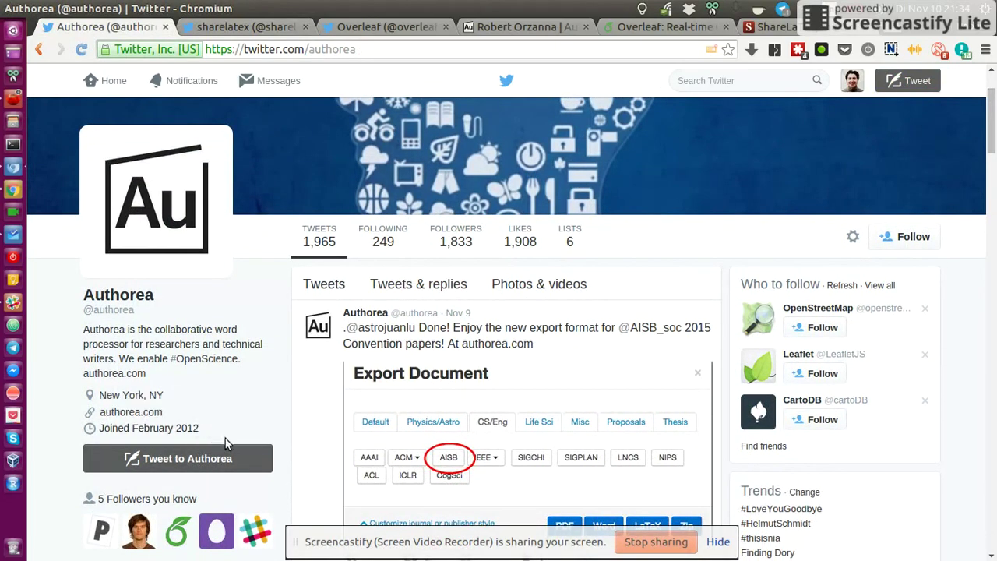
{"action": "key", "text": "ctrl+Tab"}
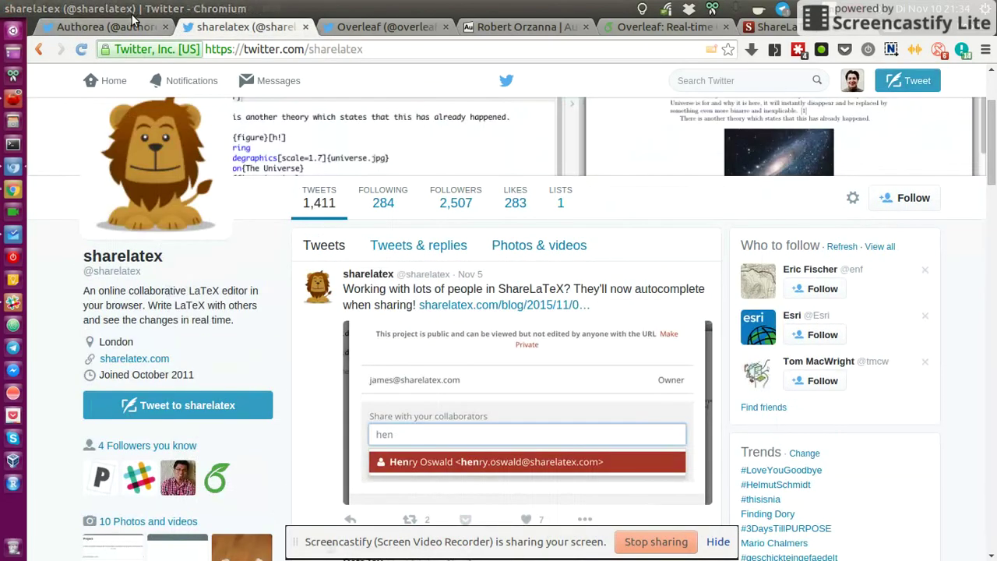
{"action": "scroll", "coordinate": [218, 286], "scroll_direction": "up", "scroll_amount": 4}
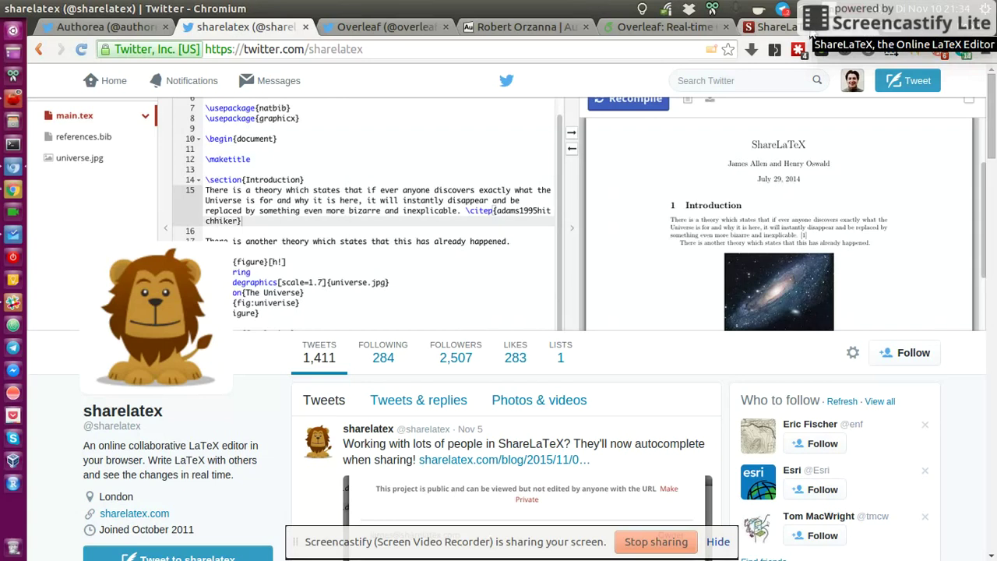
Step: Examine the feature overview on the ShareLaTeX homepage, covering collaboration, document history, ease of use and working from anywhere
{"action": "left_click", "coordinate": [812, 34]}
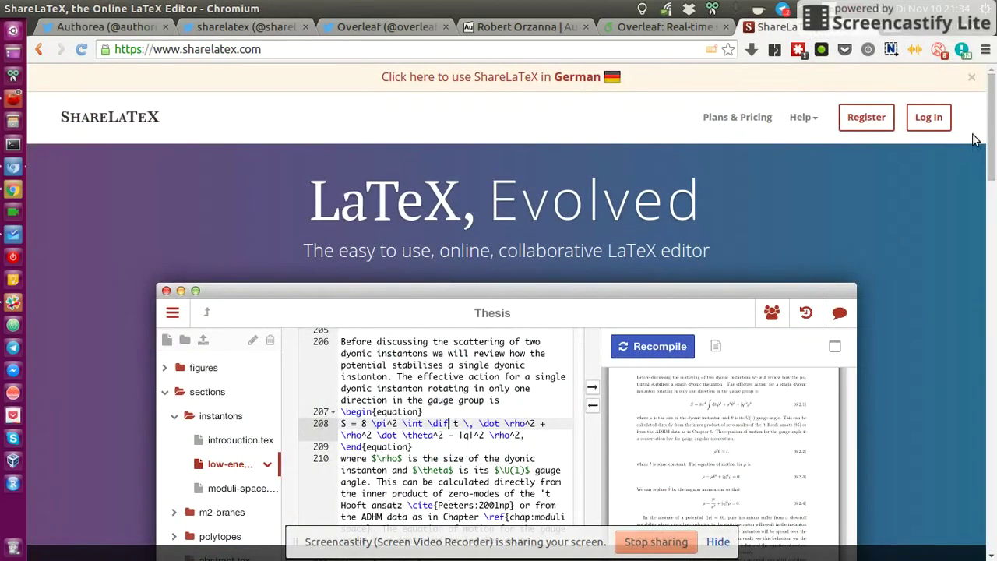
{"action": "scroll", "coordinate": [994, 139], "scroll_direction": "down", "scroll_amount": 1}
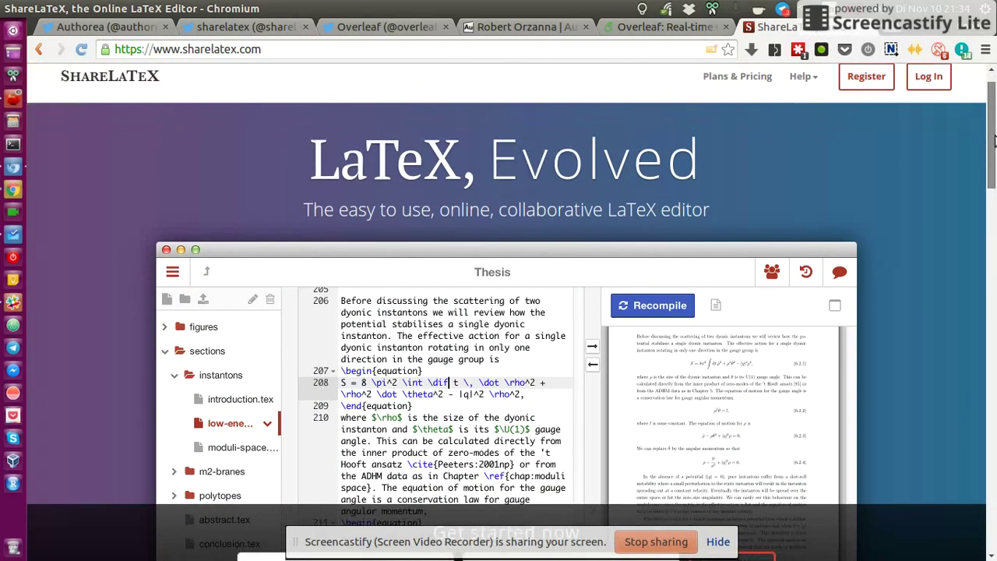
{"action": "left_click_drag", "start_coordinate": [995, 139], "coordinate": [995, 264]}
{"action": "scroll", "coordinate": [390, 339], "scroll_direction": "up", "scroll_amount": 2}
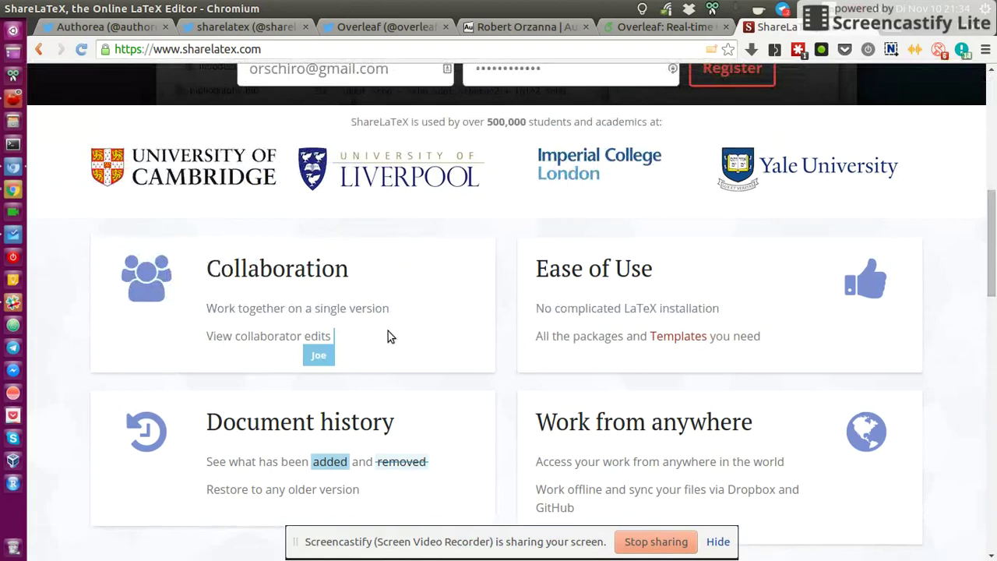
{"action": "scroll", "coordinate": [389, 338], "scroll_direction": "down", "scroll_amount": 2}
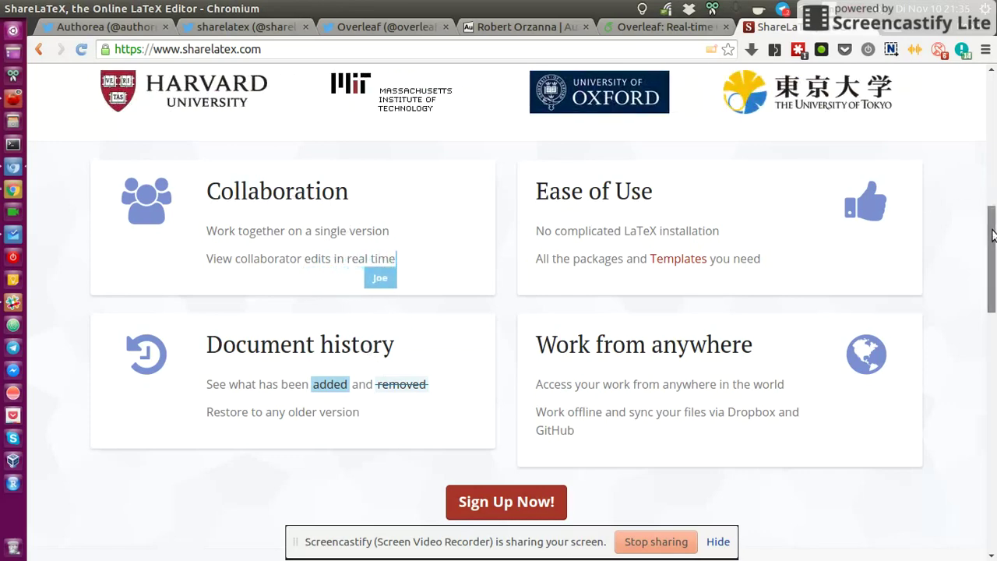
{"action": "left_click_drag", "start_coordinate": [994, 234], "coordinate": [995, 278]}
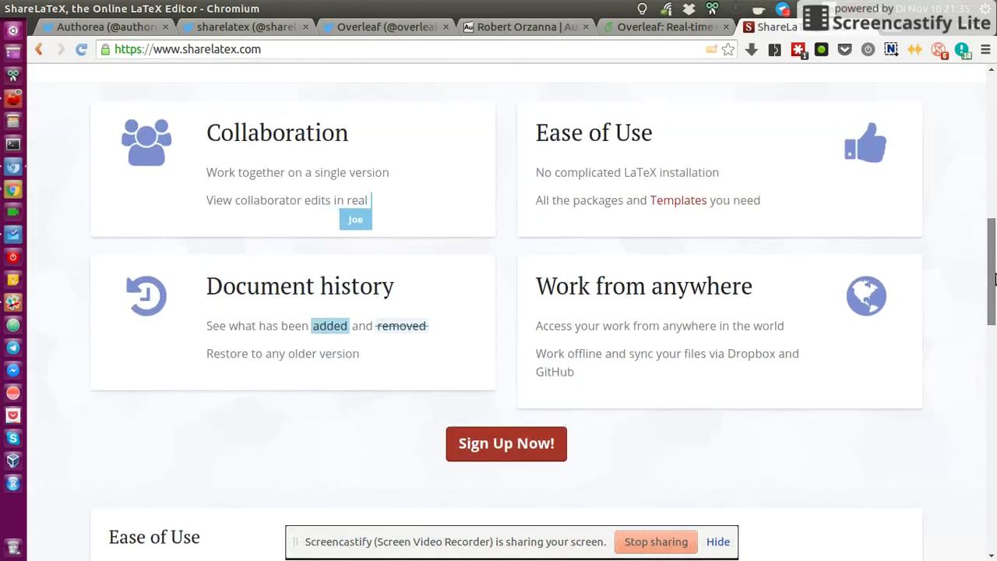
{"action": "scroll", "coordinate": [814, 335], "scroll_direction": "down", "scroll_amount": 1}
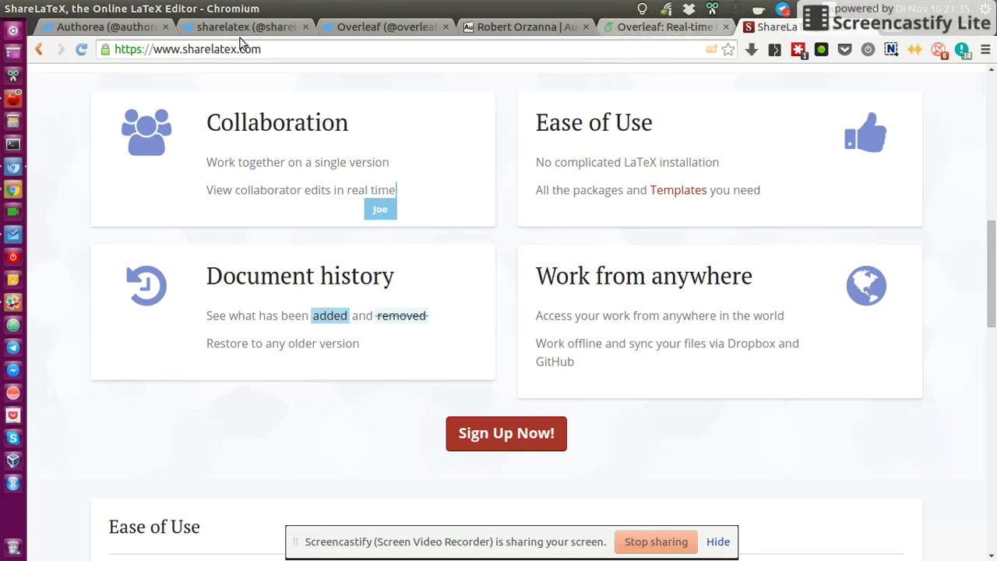
Step: Read the description and joining date on Overleaf's Twitter profile and compare them with ShareLaTeX's profile
{"action": "left_click", "coordinate": [380, 30]}
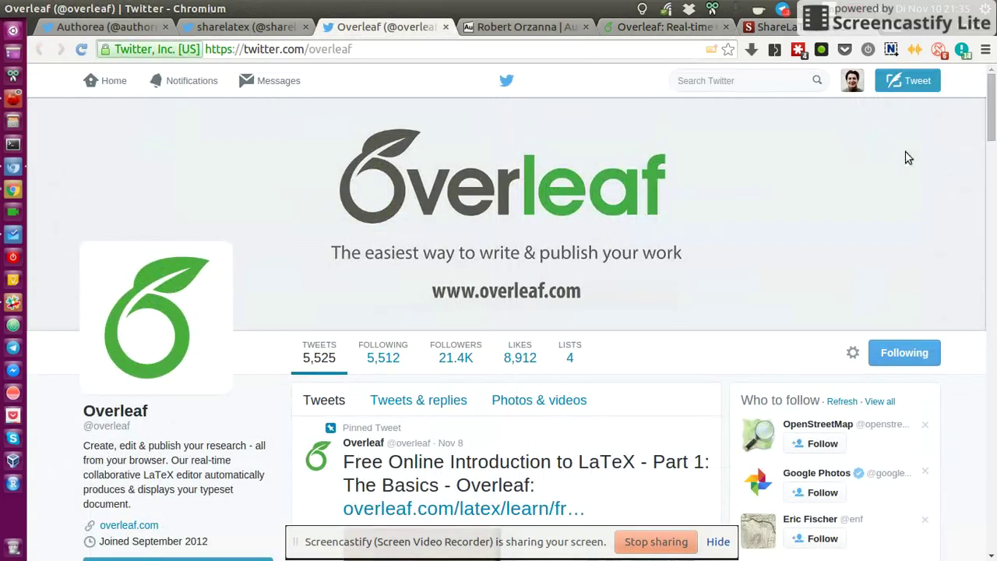
{"action": "scroll", "coordinate": [815, 205], "scroll_direction": "down", "scroll_amount": 2}
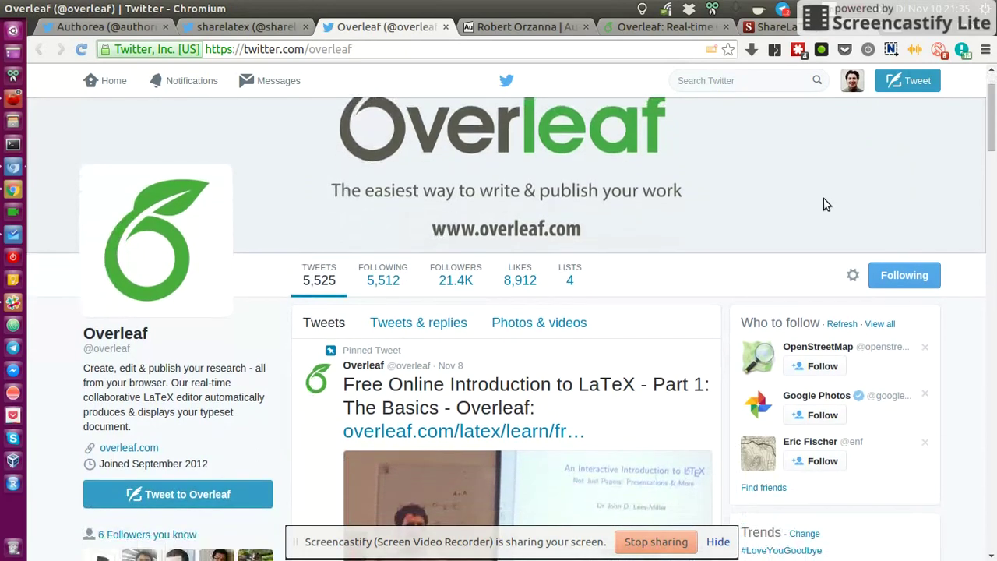
{"action": "scroll", "coordinate": [761, 200], "scroll_direction": "down", "scroll_amount": 1}
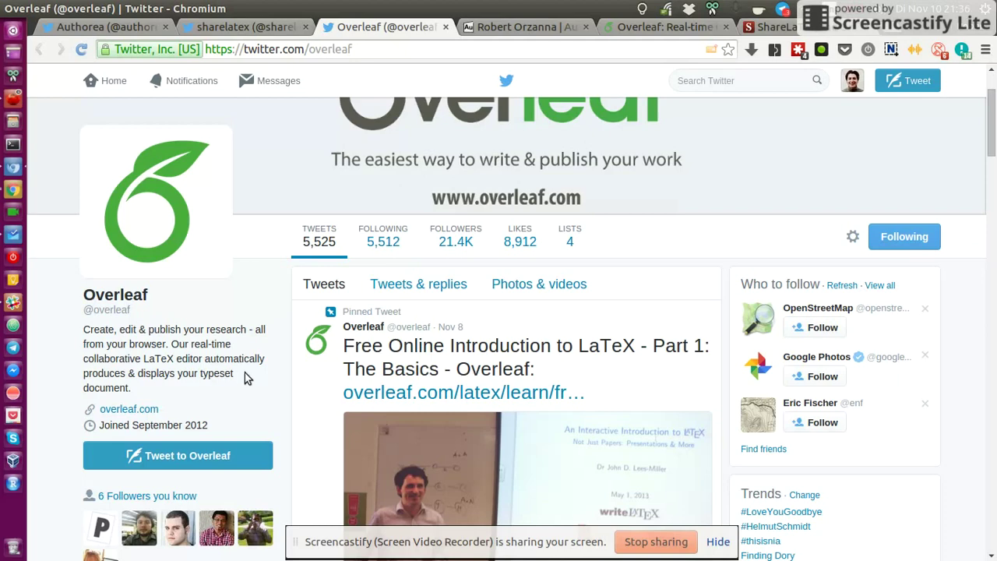
{"action": "scroll", "coordinate": [219, 396], "scroll_direction": "down", "scroll_amount": 1}
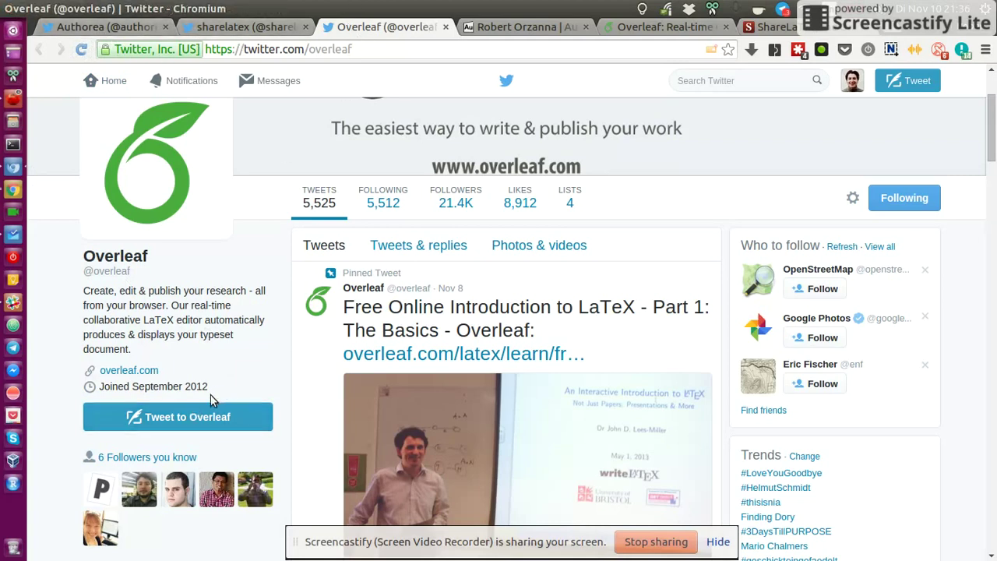
{"action": "left_click", "coordinate": [230, 29]}
{"action": "scroll", "coordinate": [199, 381], "scroll_direction": "down", "scroll_amount": 1}
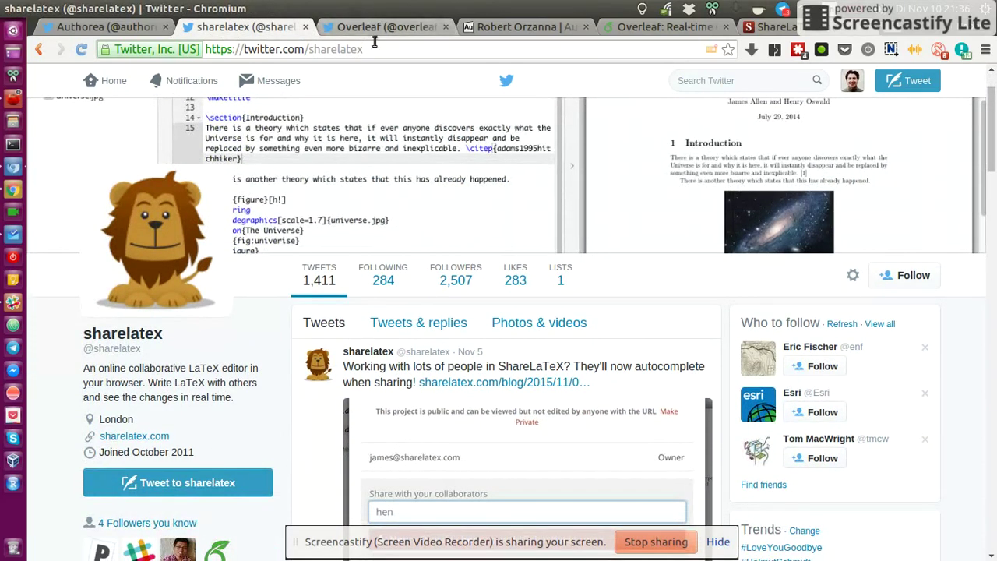
{"action": "left_click", "coordinate": [402, 28]}
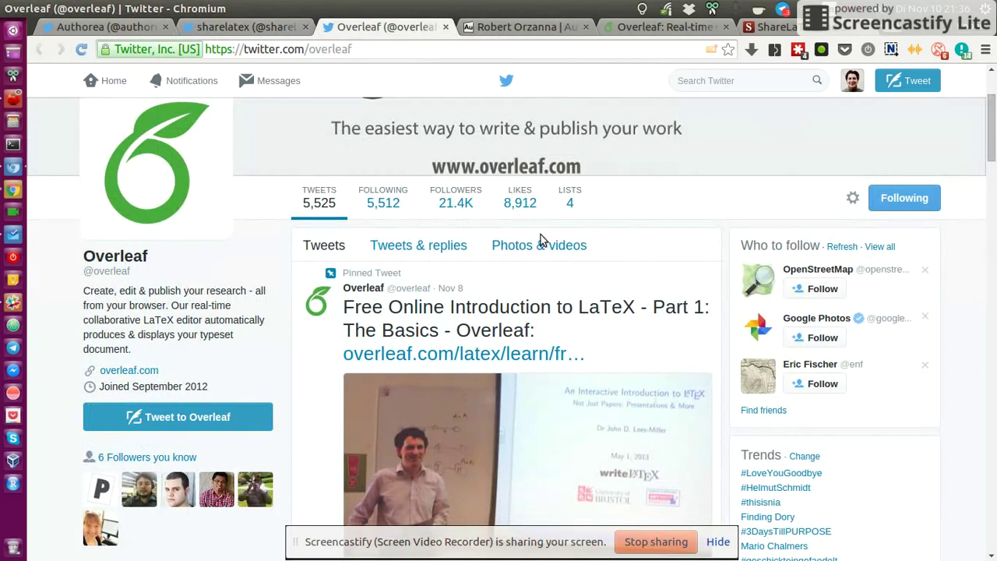
{"action": "scroll", "coordinate": [546, 240], "scroll_direction": "up", "scroll_amount": 2}
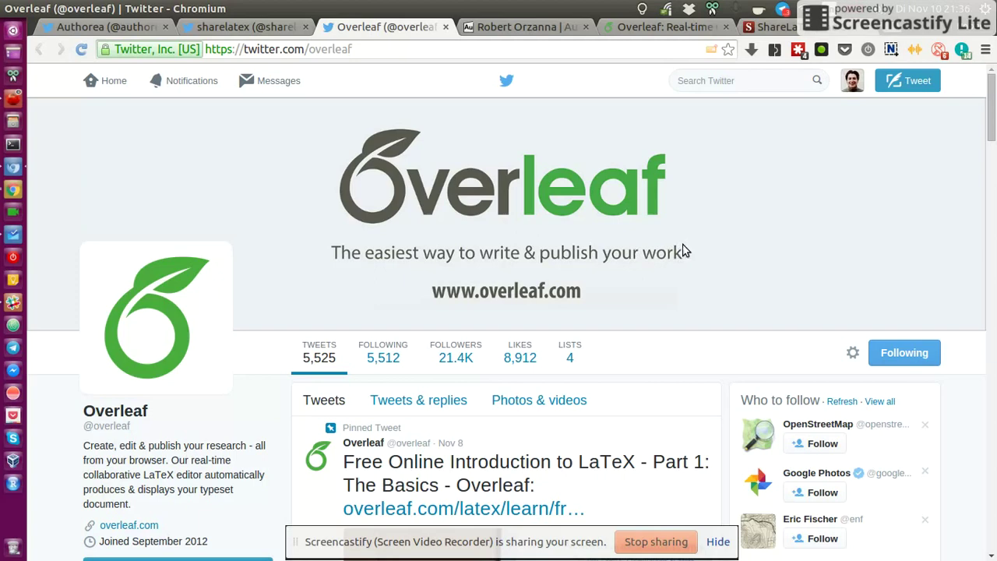
{"action": "scroll", "coordinate": [552, 339], "scroll_direction": "down", "scroll_amount": 1}
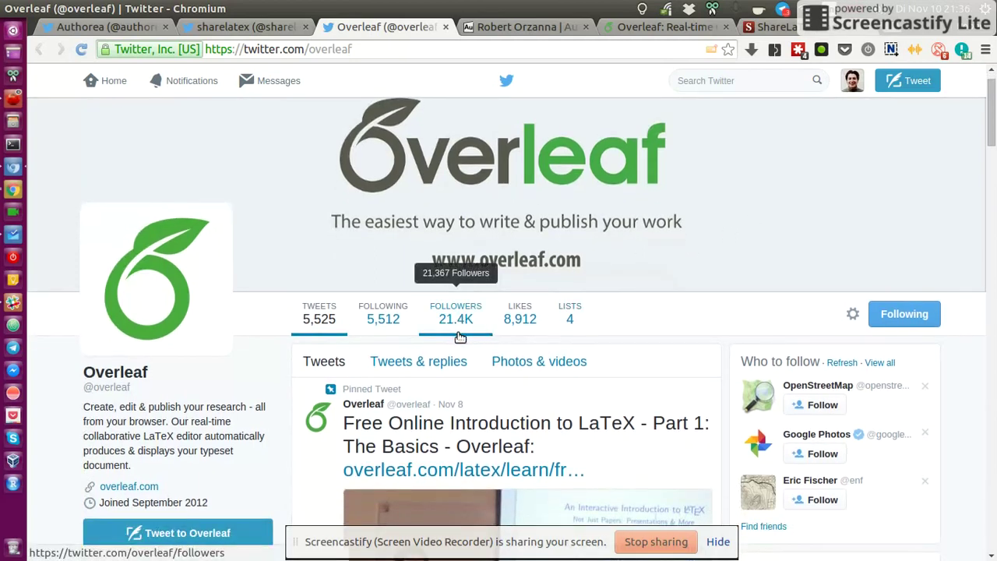
{"action": "left_click", "coordinate": [232, 26]}
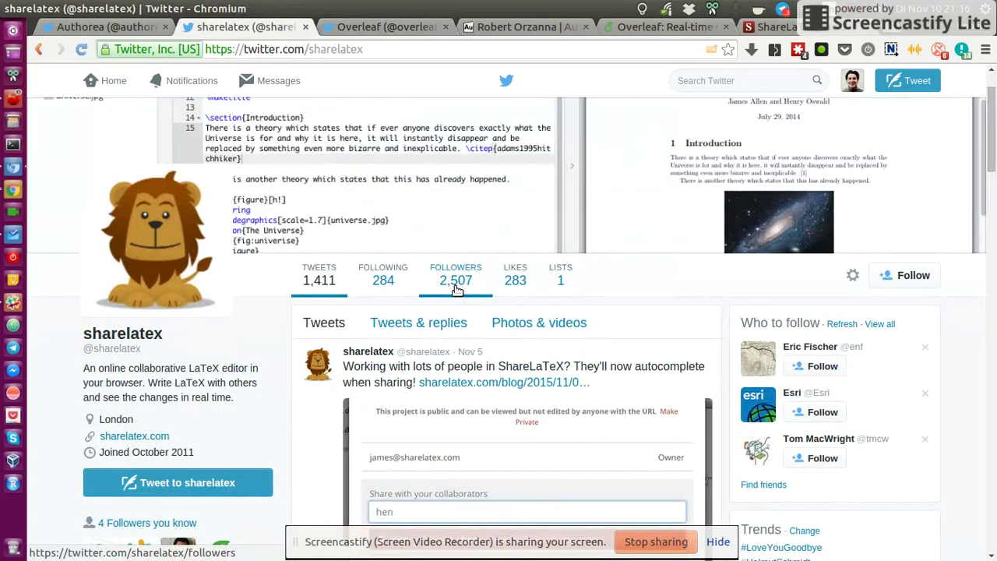
{"action": "left_click", "coordinate": [100, 26]}
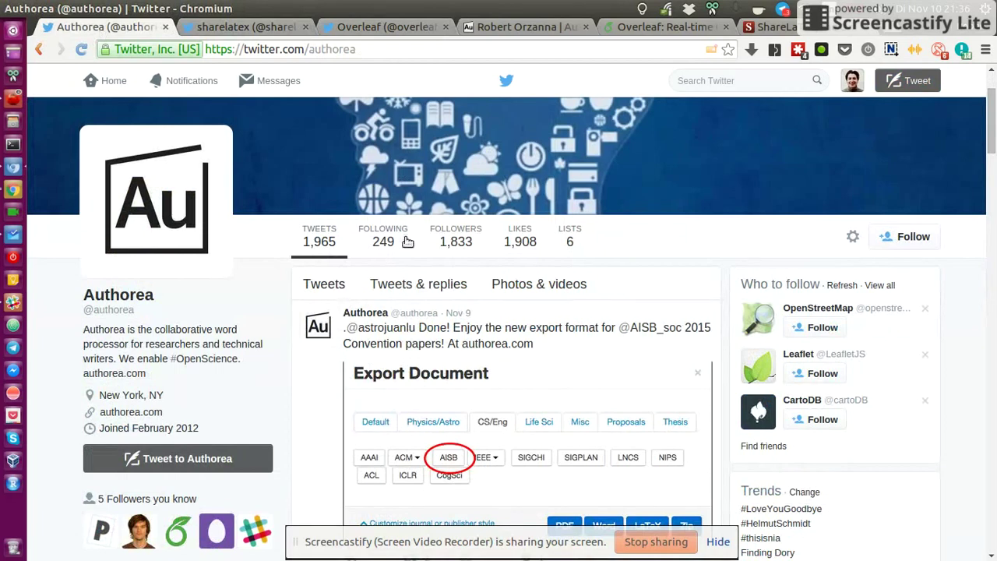
{"action": "left_click", "coordinate": [382, 27]}
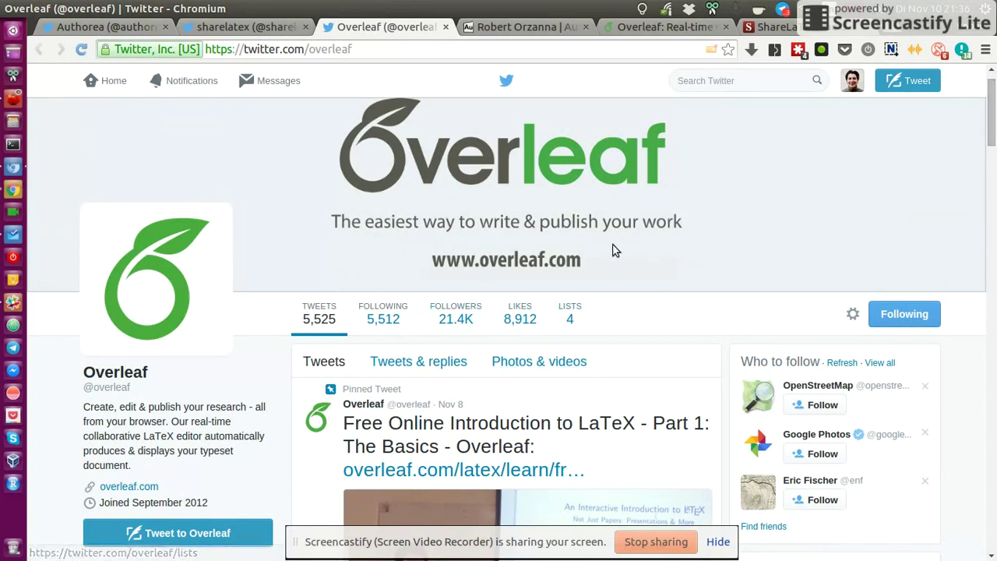
{"action": "scroll", "coordinate": [851, 165], "scroll_direction": "down", "scroll_amount": 1}
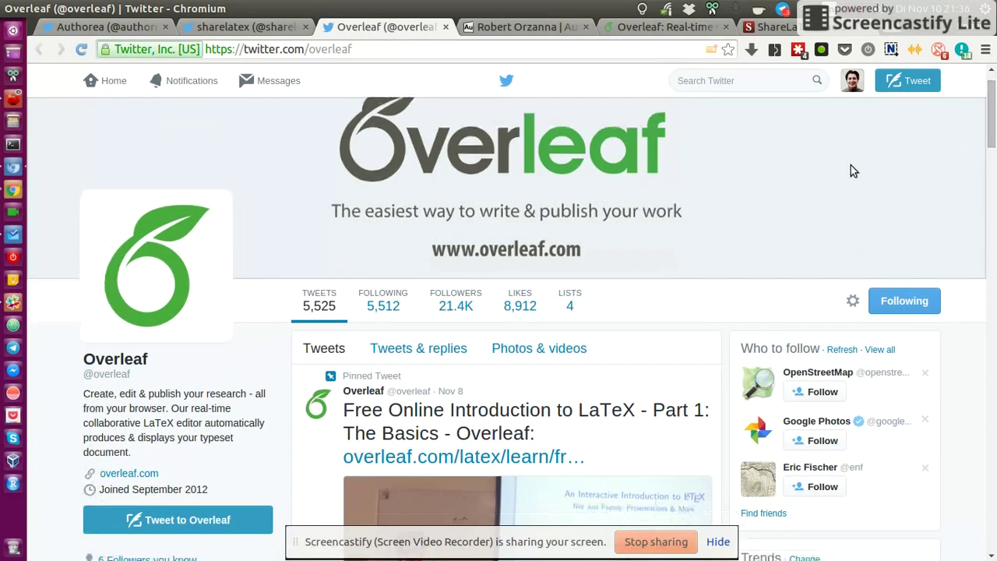
{"action": "scroll", "coordinate": [854, 179], "scroll_direction": "down", "scroll_amount": 1}
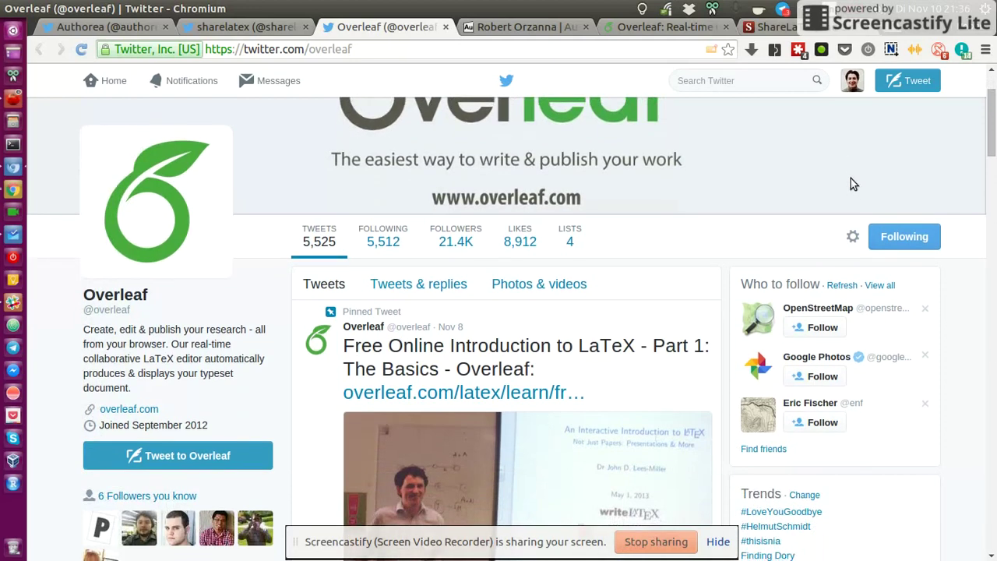
{"action": "scroll", "coordinate": [834, 164], "scroll_direction": "down", "scroll_amount": 1}
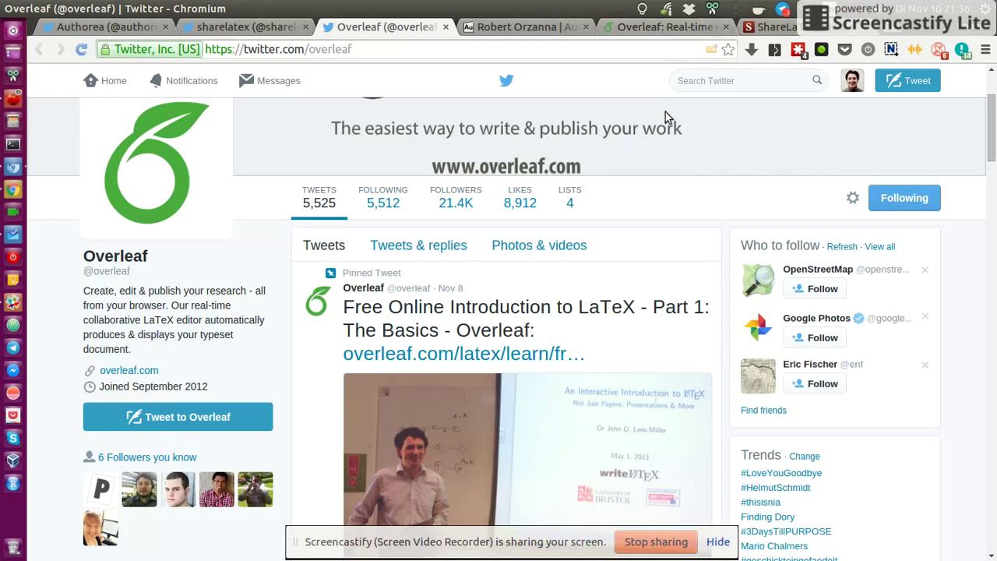
{"action": "scroll", "coordinate": [803, 172], "scroll_direction": "up", "scroll_amount": 1}
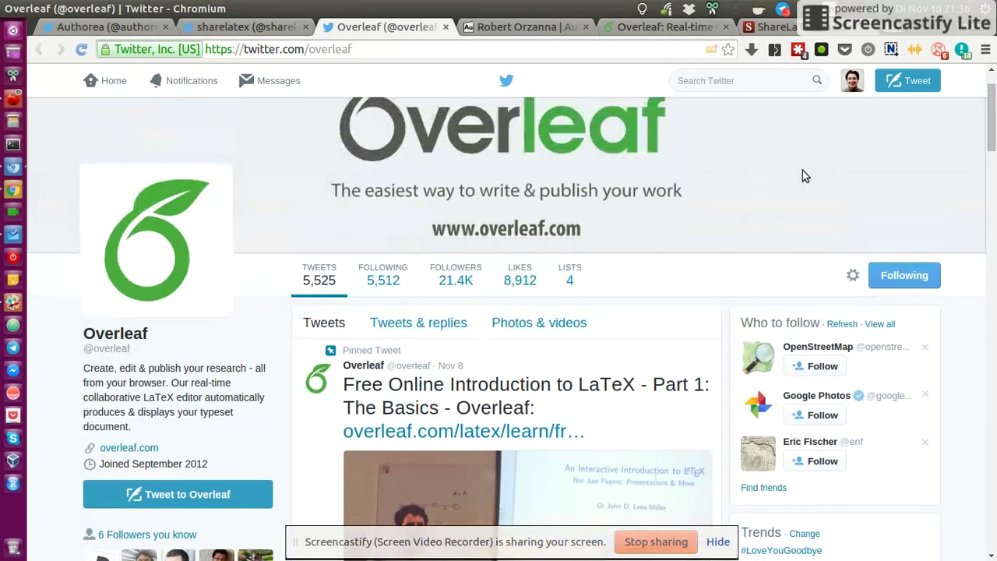
Step: Create a new public article titled "test" from the documents page on the Authorea website
{"action": "left_click", "coordinate": [530, 28]}
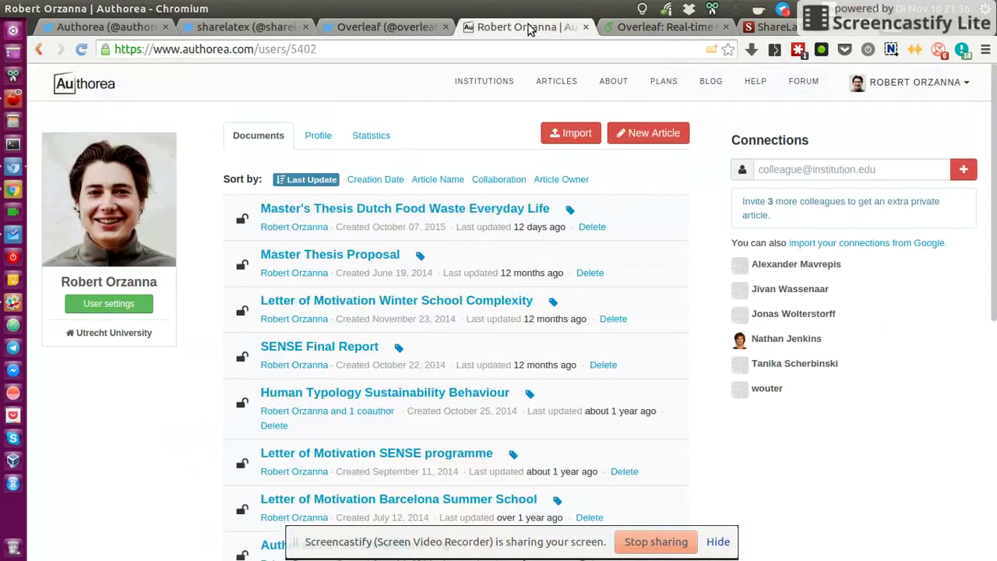
{"action": "left_click", "coordinate": [678, 27]}
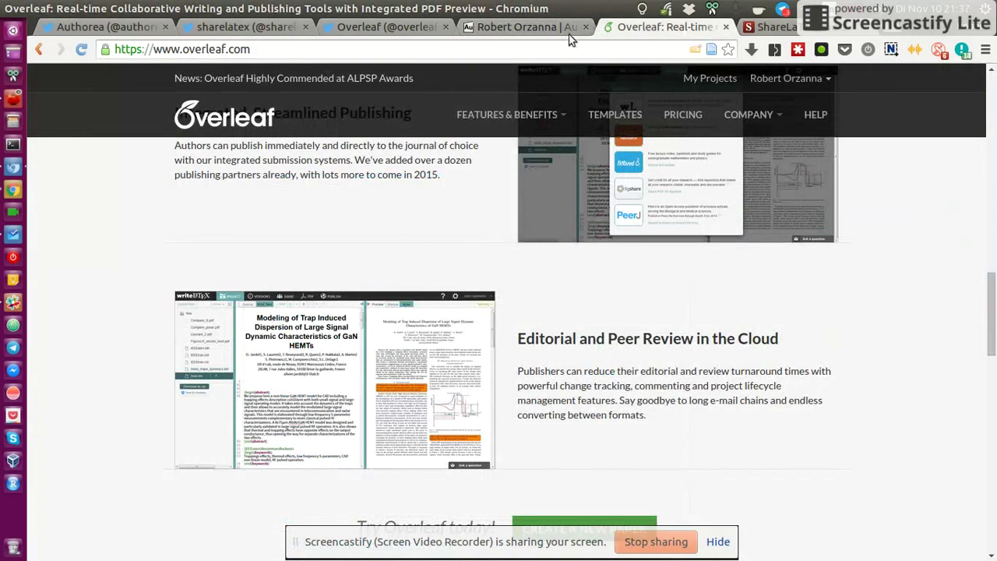
{"action": "left_click", "coordinate": [544, 31]}
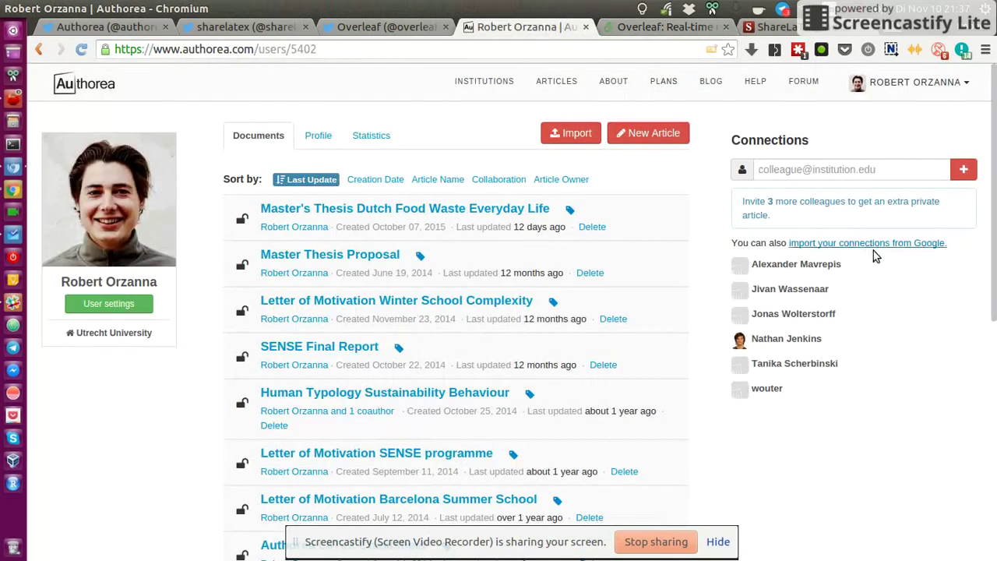
{"action": "scroll", "coordinate": [936, 287], "scroll_direction": "down", "scroll_amount": 1}
{"action": "scroll", "coordinate": [936, 286], "scroll_direction": "up", "scroll_amount": 1}
{"action": "left_click", "coordinate": [668, 134]}
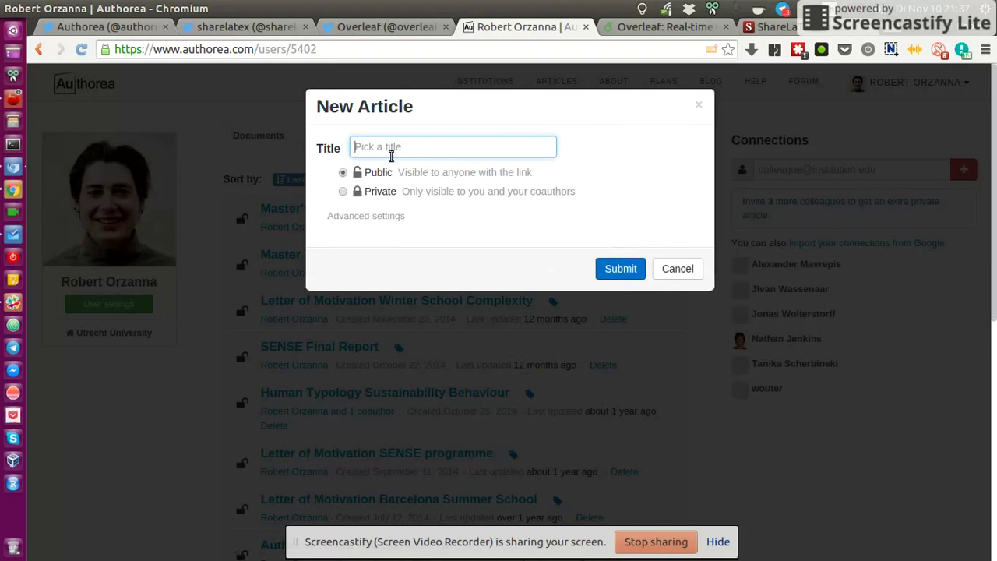
{"action": "type", "text": "d"}
{"action": "key", "text": "BackSpace"}
{"action": "type", "text": "test"}
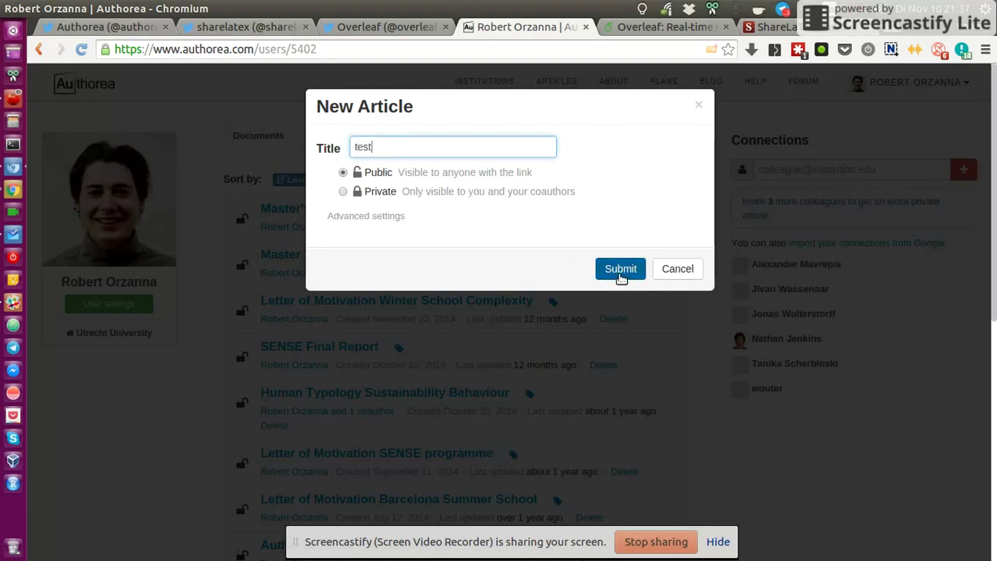
{"action": "left_click", "coordinate": [631, 272]}
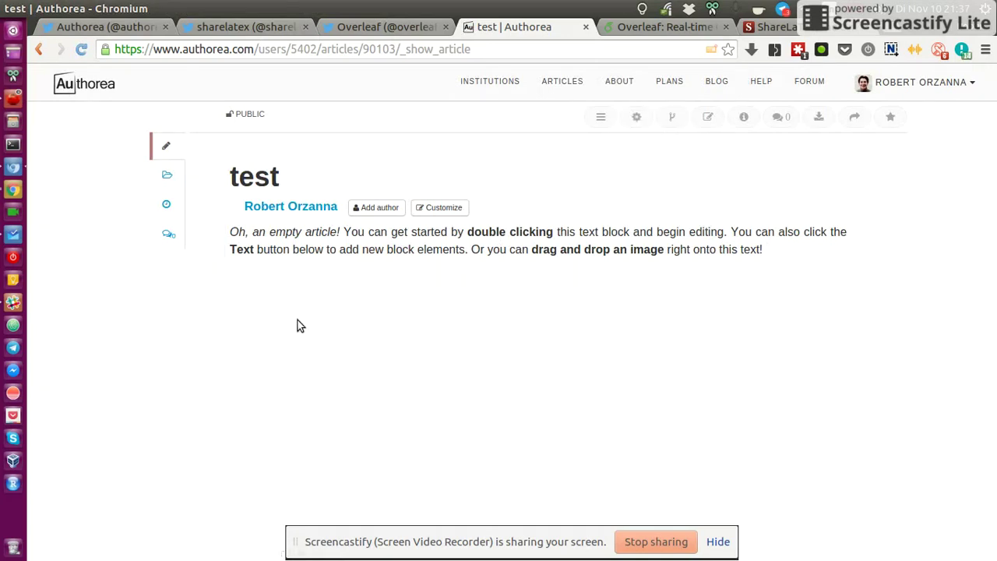
Step: Add a new text block below the placeholder paragraph, try HTML as its format and set it back to Markdown
{"action": "left_click", "coordinate": [258, 281]}
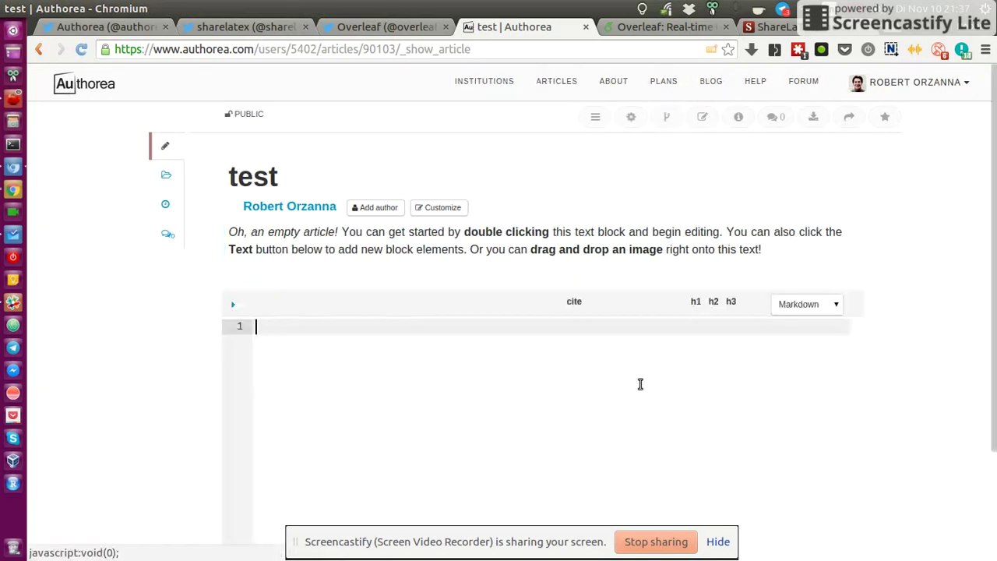
{"action": "left_click", "coordinate": [825, 304]}
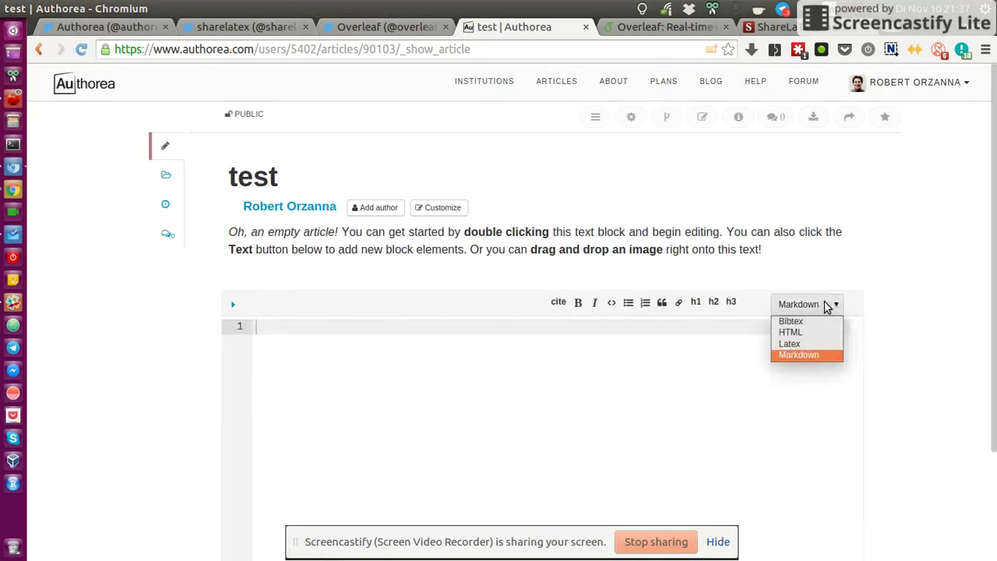
{"action": "left_click", "coordinate": [813, 341]}
{"action": "scroll", "coordinate": [779, 350], "scroll_direction": "down", "scroll_amount": 1}
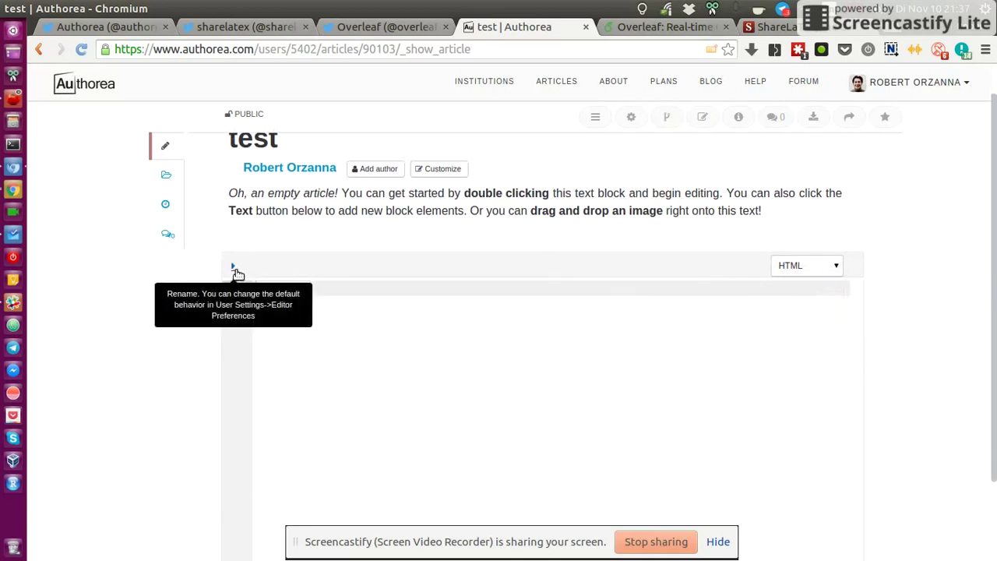
{"action": "left_click", "coordinate": [815, 273]}
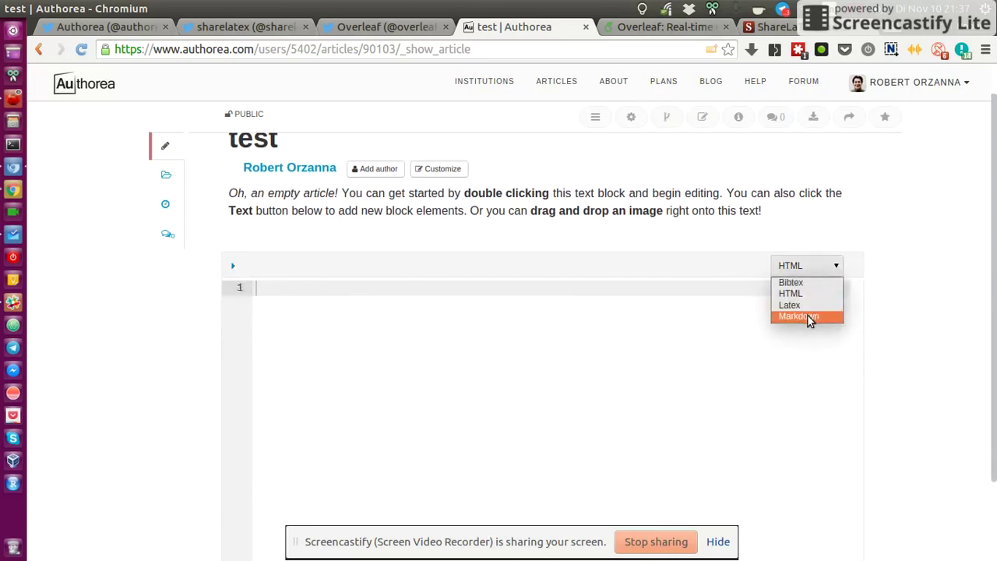
{"action": "left_click", "coordinate": [809, 317]}
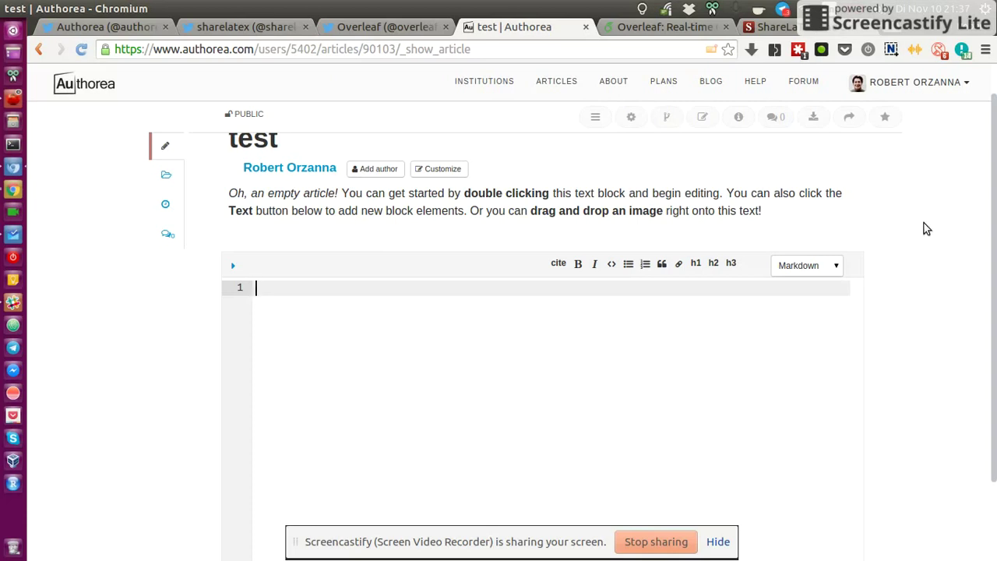
{"action": "scroll", "coordinate": [900, 255], "scroll_direction": "down", "scroll_amount": 2}
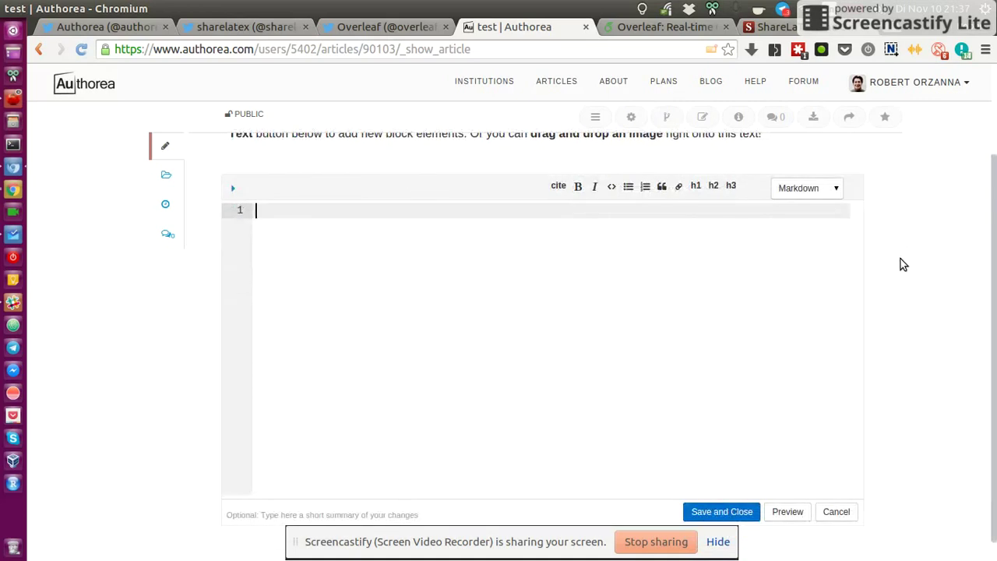
{"action": "scroll", "coordinate": [899, 261], "scroll_direction": "up", "scroll_amount": 2}
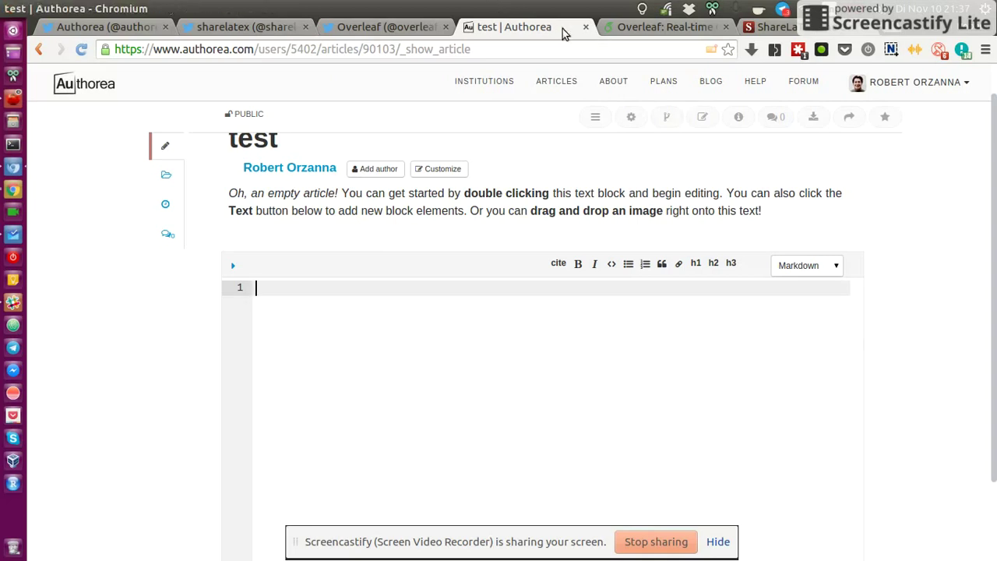
Step: Start a comment on the placeholder paragraph's text from "block and begin editing" through to its end
{"action": "mouse_move", "coordinate": [515, 226]}
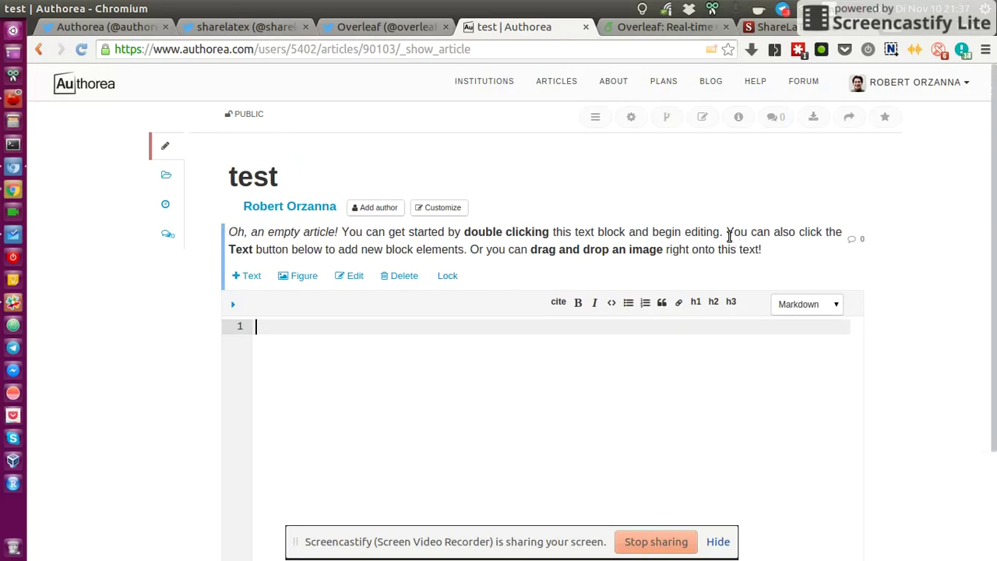
{"action": "left_click", "coordinate": [670, 27]}
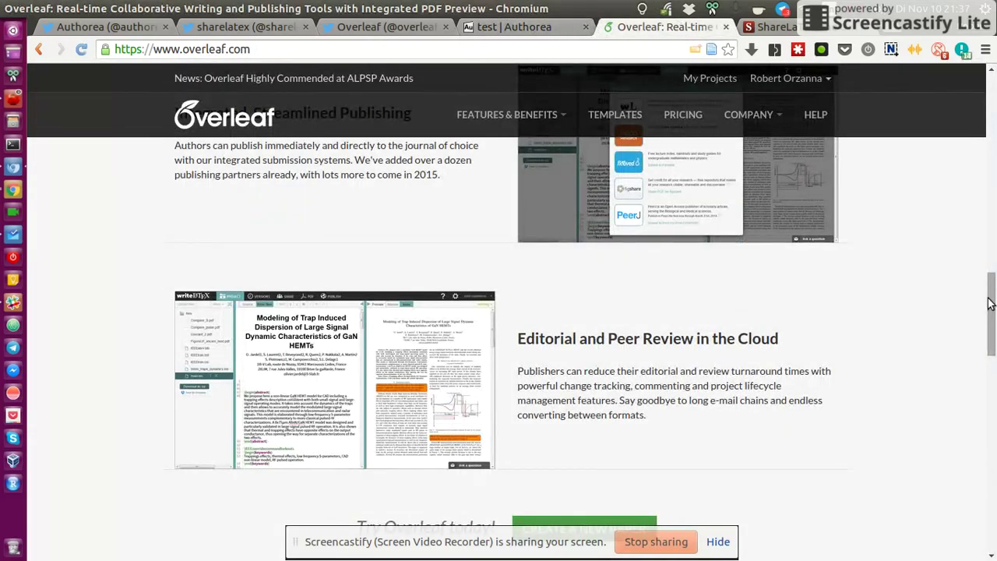
{"action": "left_click", "coordinate": [523, 31]}
{"action": "mouse_move", "coordinate": [753, 283]}
{"action": "left_click_drag", "start_coordinate": [762, 249], "coordinate": [598, 232]}
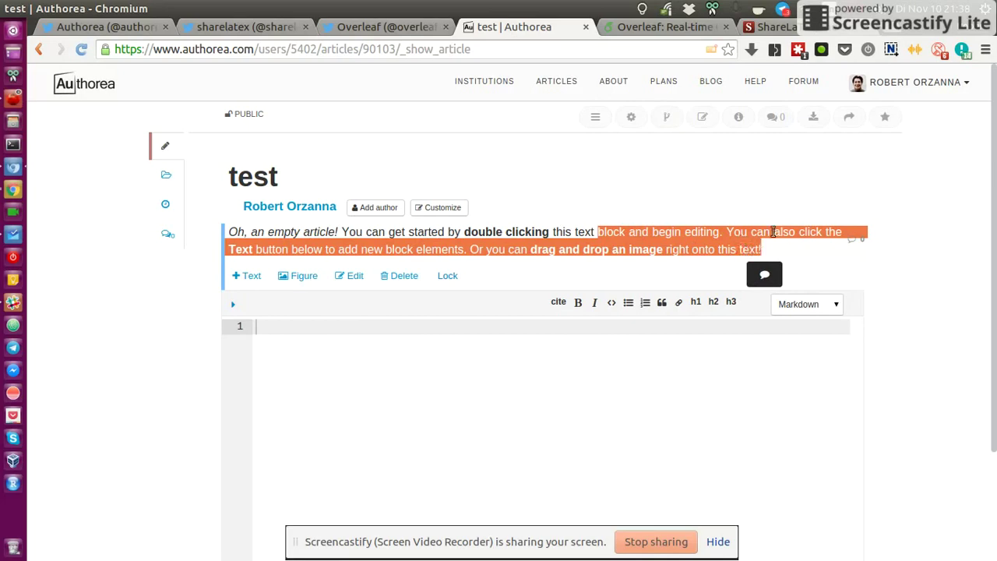
{"action": "left_click", "coordinate": [764, 274]}
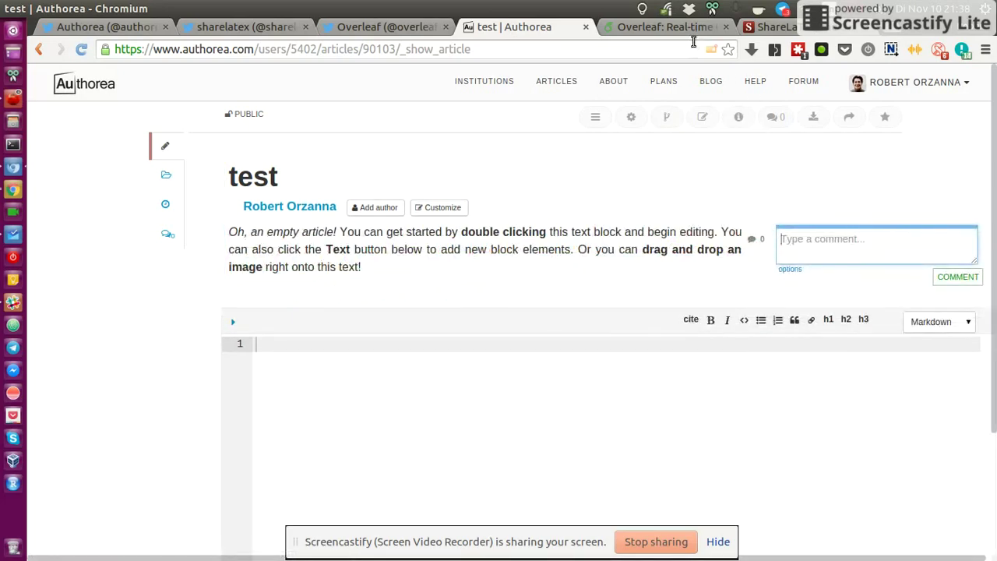
Step: Switch to Overleaf and open the project "Exploring the concept of minimalism, simplicity and slowness in day to day life" from My Projects
{"action": "left_click", "coordinate": [693, 31]}
{"action": "scroll", "coordinate": [733, 101], "scroll_direction": "up", "scroll_amount": 2}
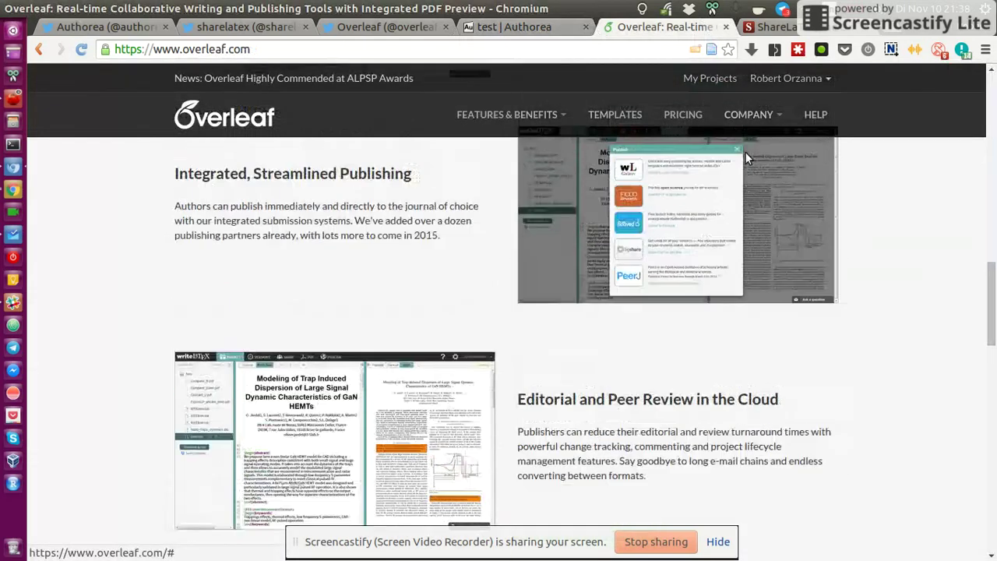
{"action": "left_click", "coordinate": [732, 100]}
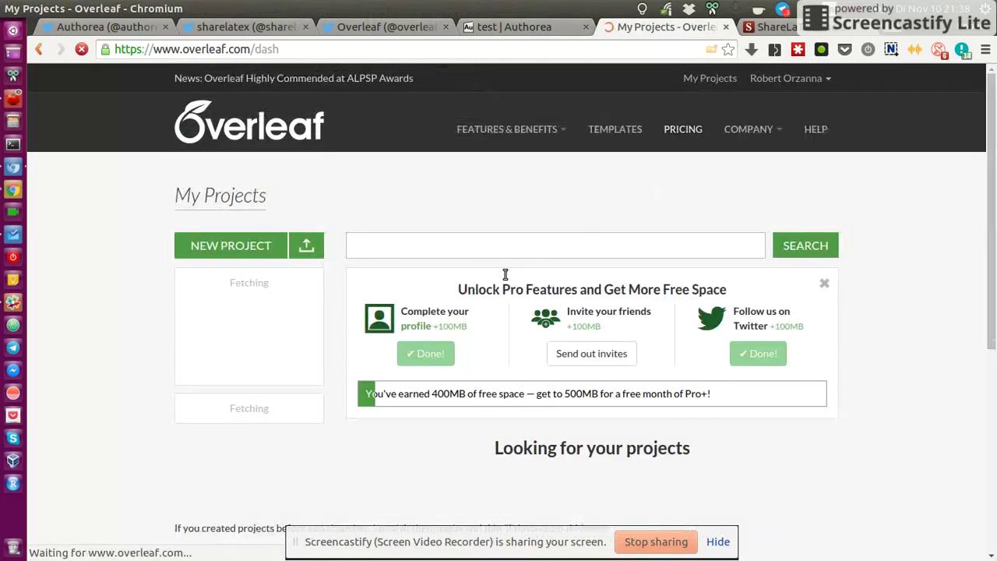
{"action": "scroll", "coordinate": [530, 343], "scroll_direction": "down", "scroll_amount": 3}
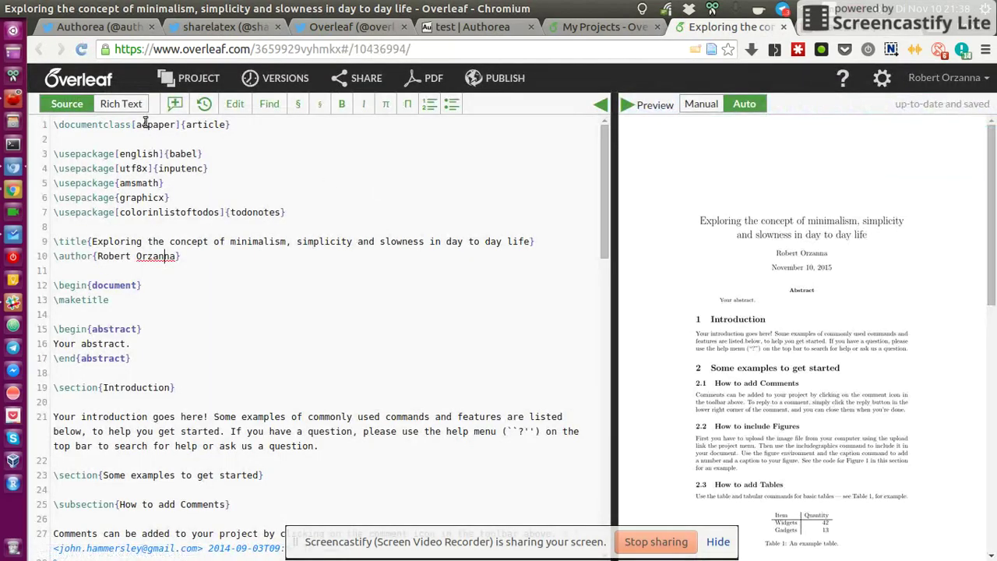
Step: Compare the Rich Text and Source views of the Overleaf document, and look over the project's files and download options
{"action": "left_click", "coordinate": [126, 105]}
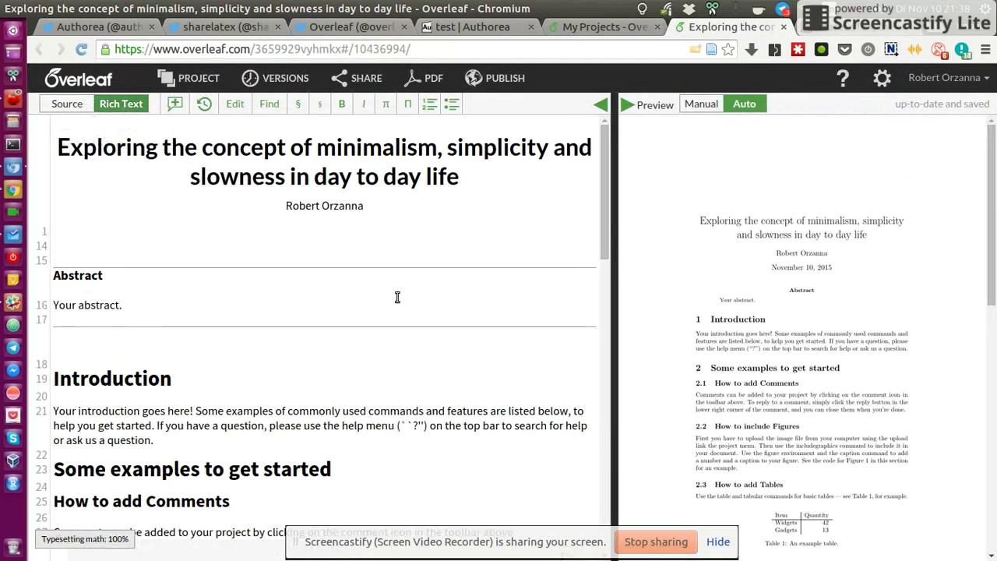
{"action": "scroll", "coordinate": [436, 297], "scroll_direction": "down", "scroll_amount": 3}
{"action": "scroll", "coordinate": [431, 340], "scroll_direction": "down", "scroll_amount": 2}
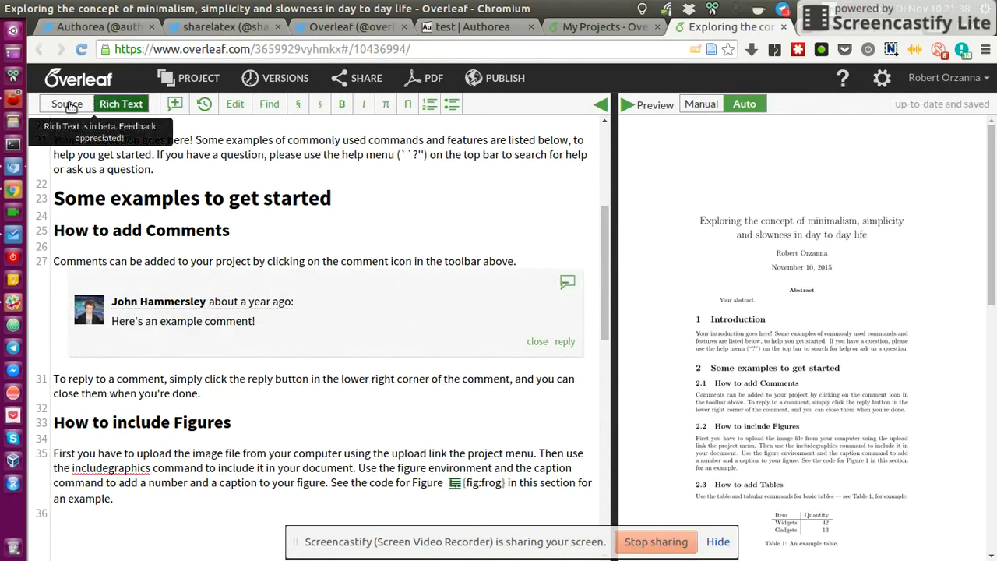
{"action": "scroll", "coordinate": [452, 250], "scroll_direction": "down", "scroll_amount": 1}
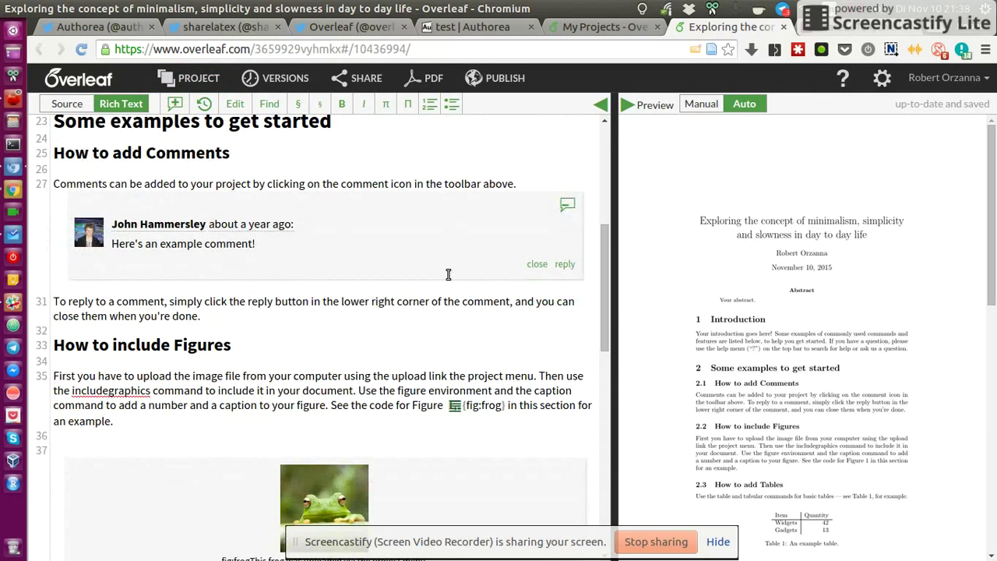
{"action": "left_click", "coordinate": [60, 106]}
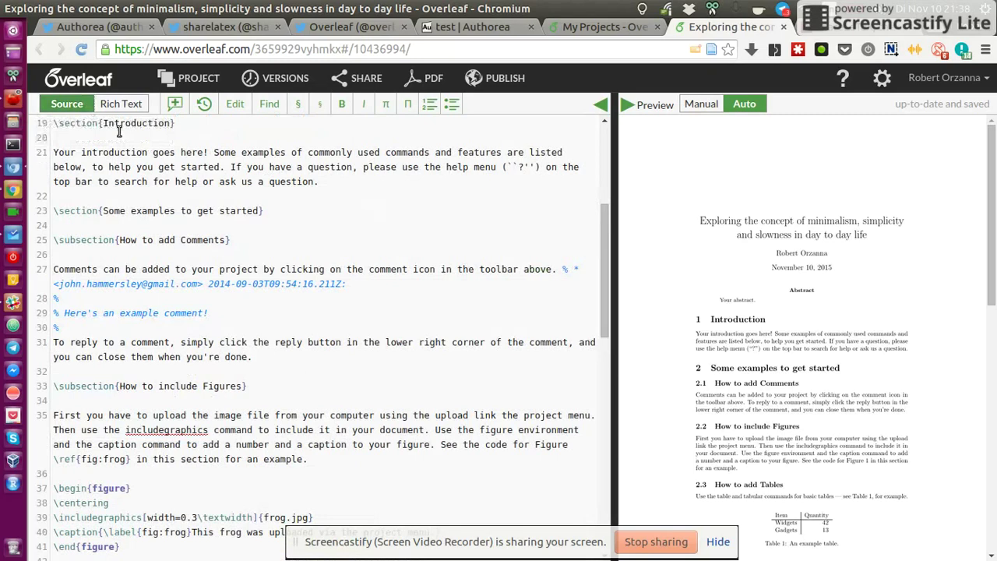
{"action": "scroll", "coordinate": [357, 323], "scroll_direction": "down", "scroll_amount": 2}
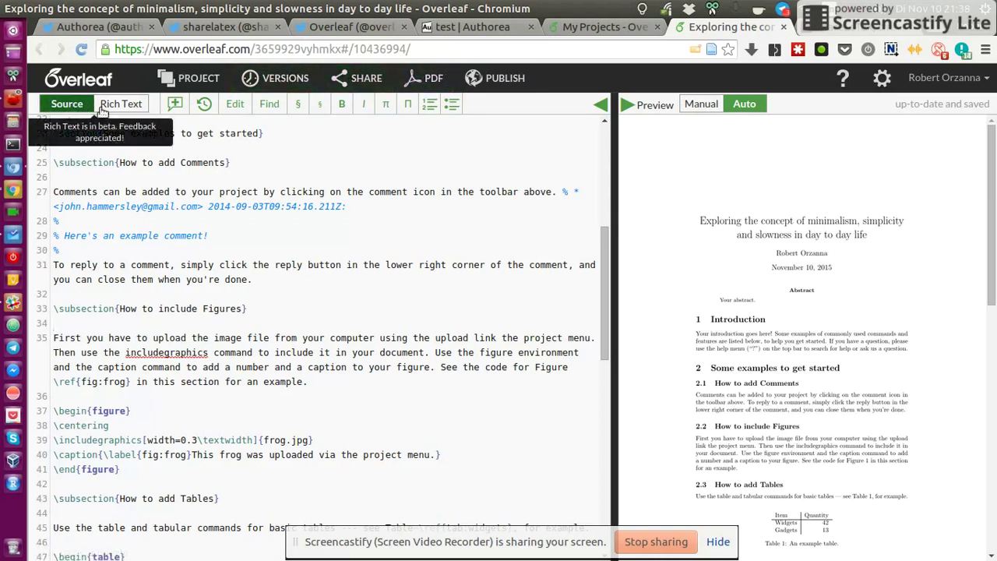
{"action": "left_click", "coordinate": [189, 78]}
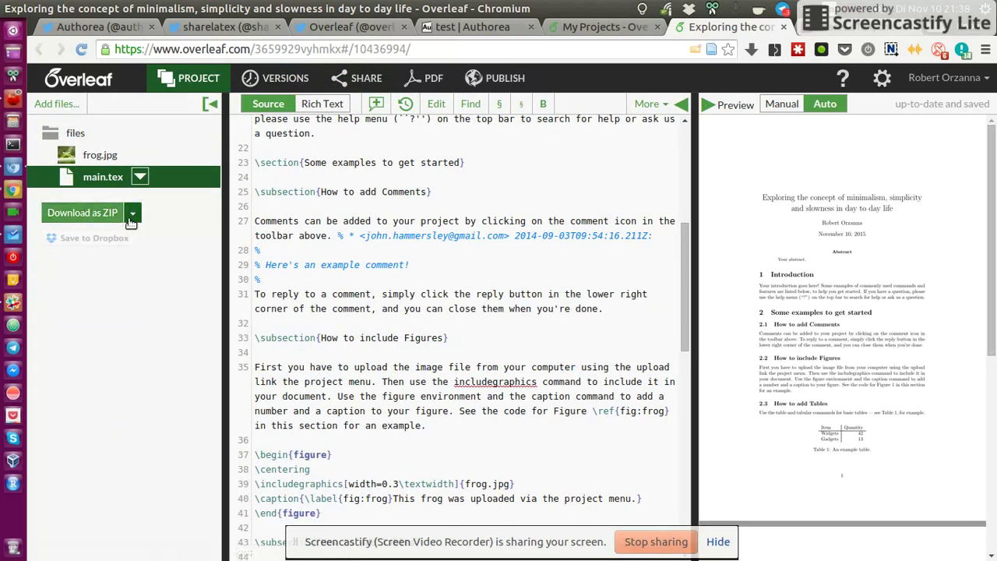
{"action": "left_click", "coordinate": [198, 78]}
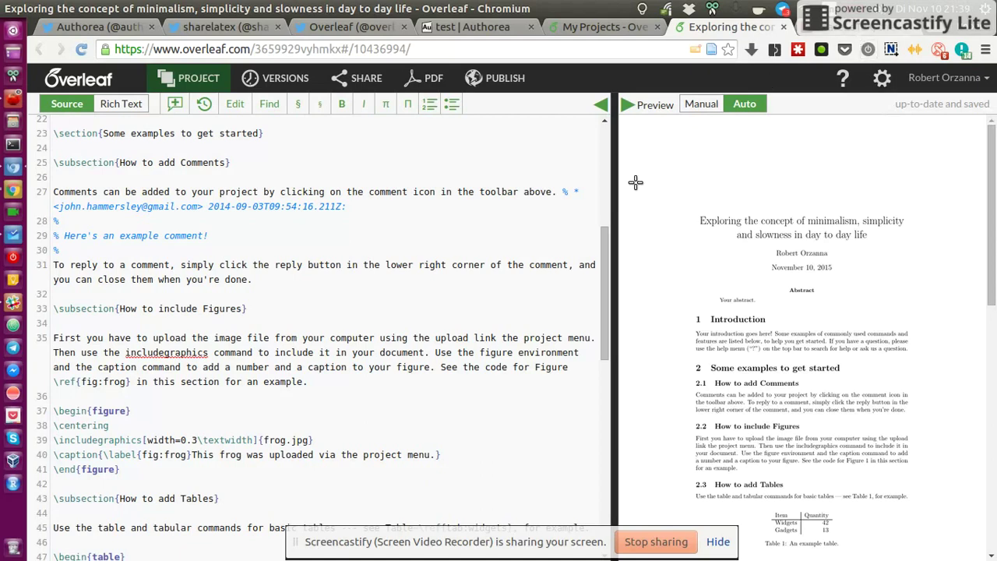
{"action": "left_click", "coordinate": [366, 31]}
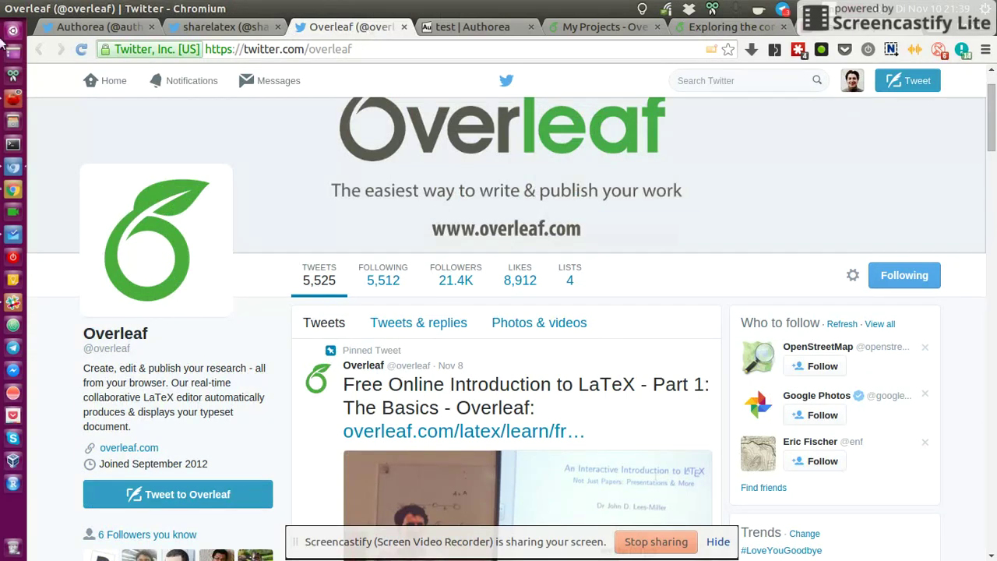
{"action": "left_click", "coordinate": [45, 31]}
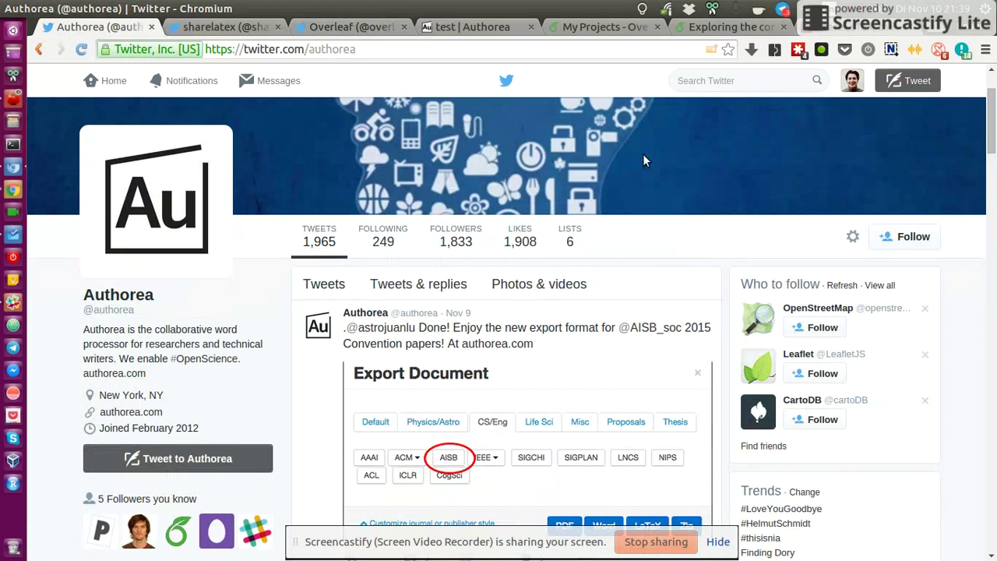
{"action": "scroll", "coordinate": [639, 171], "scroll_direction": "down", "scroll_amount": 1}
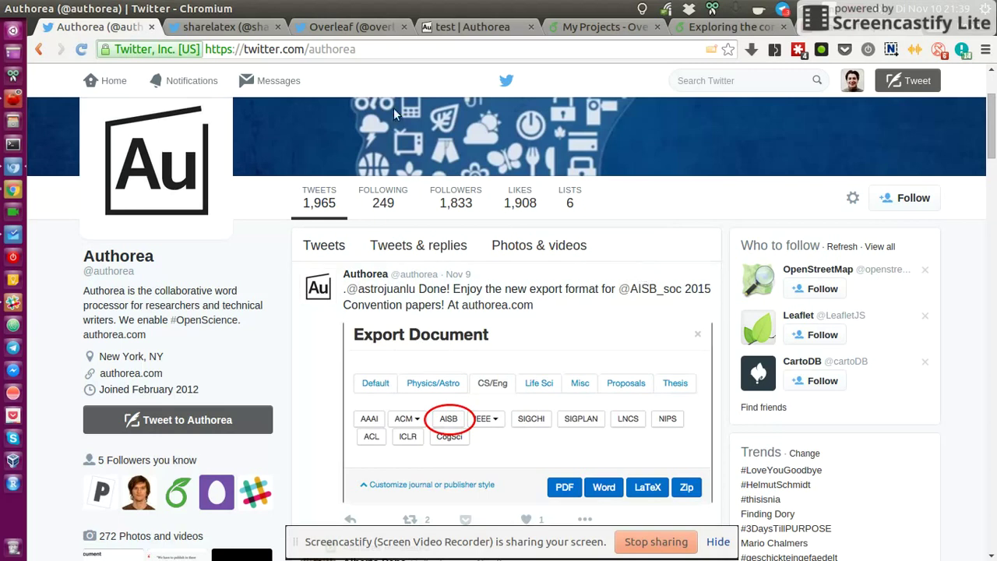
{"action": "left_click", "coordinate": [357, 31]}
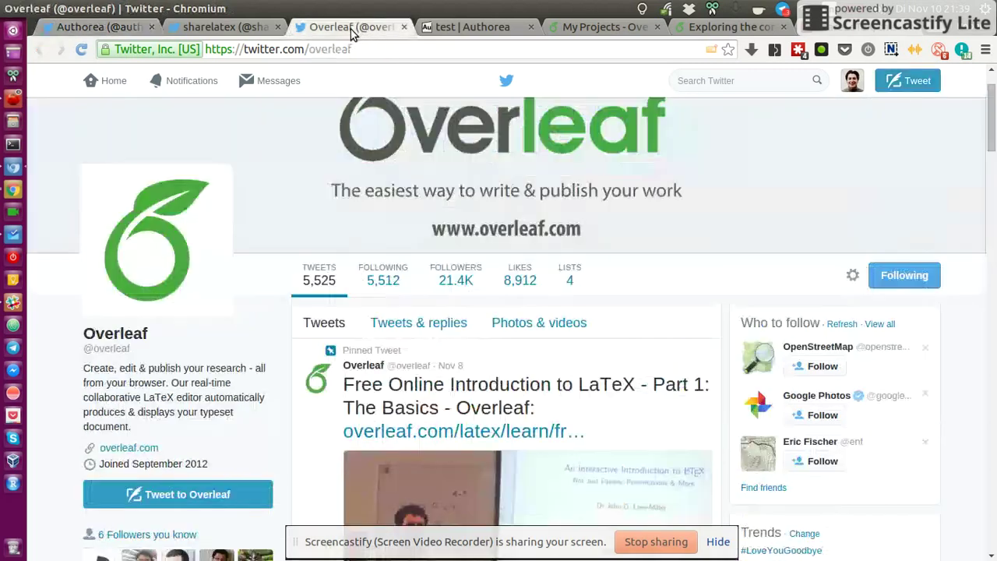
{"action": "scroll", "coordinate": [815, 214], "scroll_direction": "up", "scroll_amount": 2}
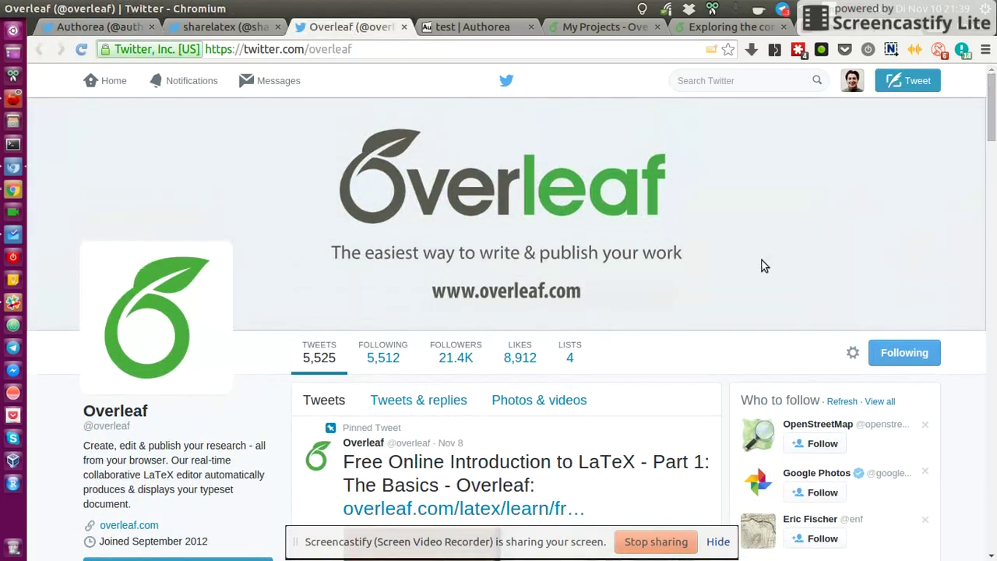
{"action": "left_click", "coordinate": [88, 31]}
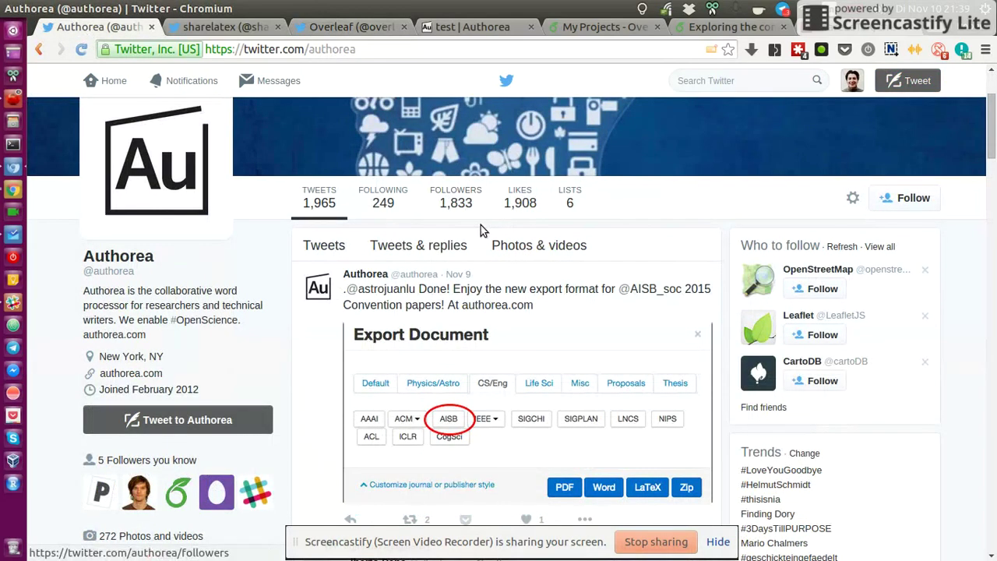